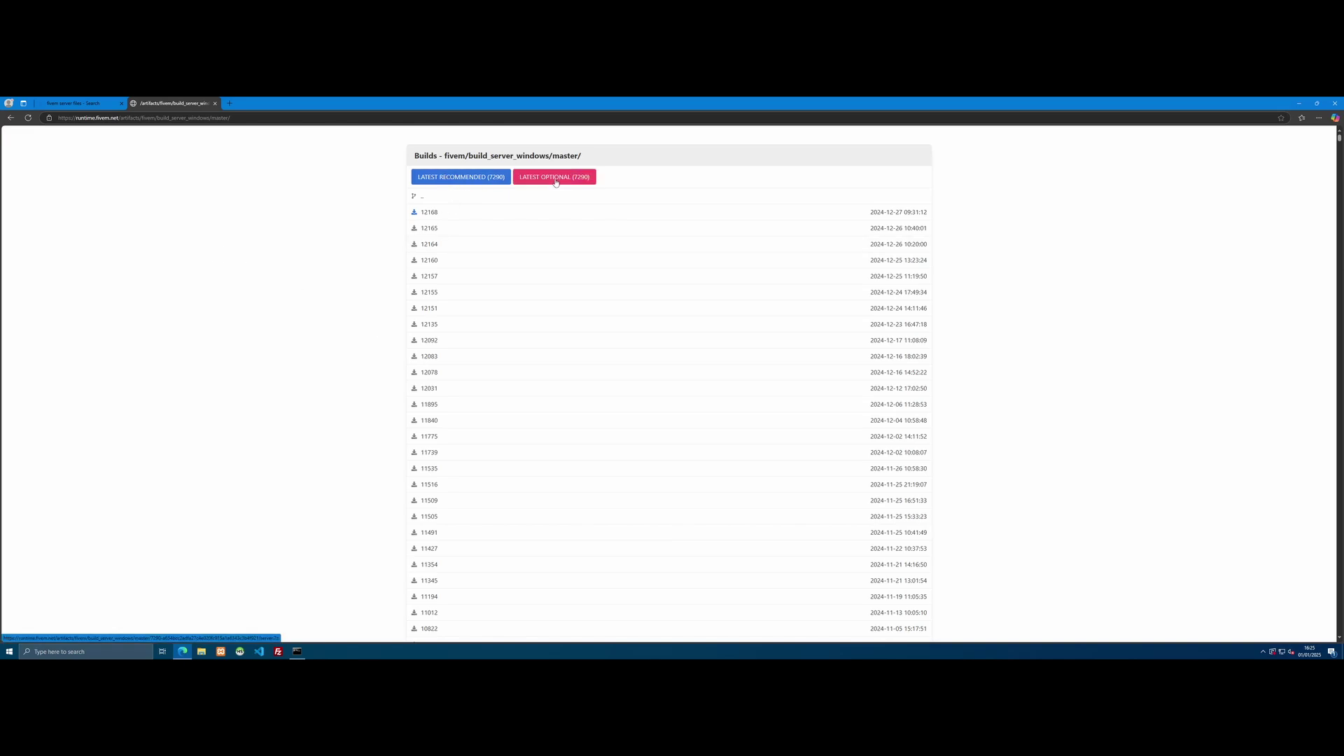
Step: Download the latest Windows FiveM server build archive (server.7z) from the builds list
click(416, 217)
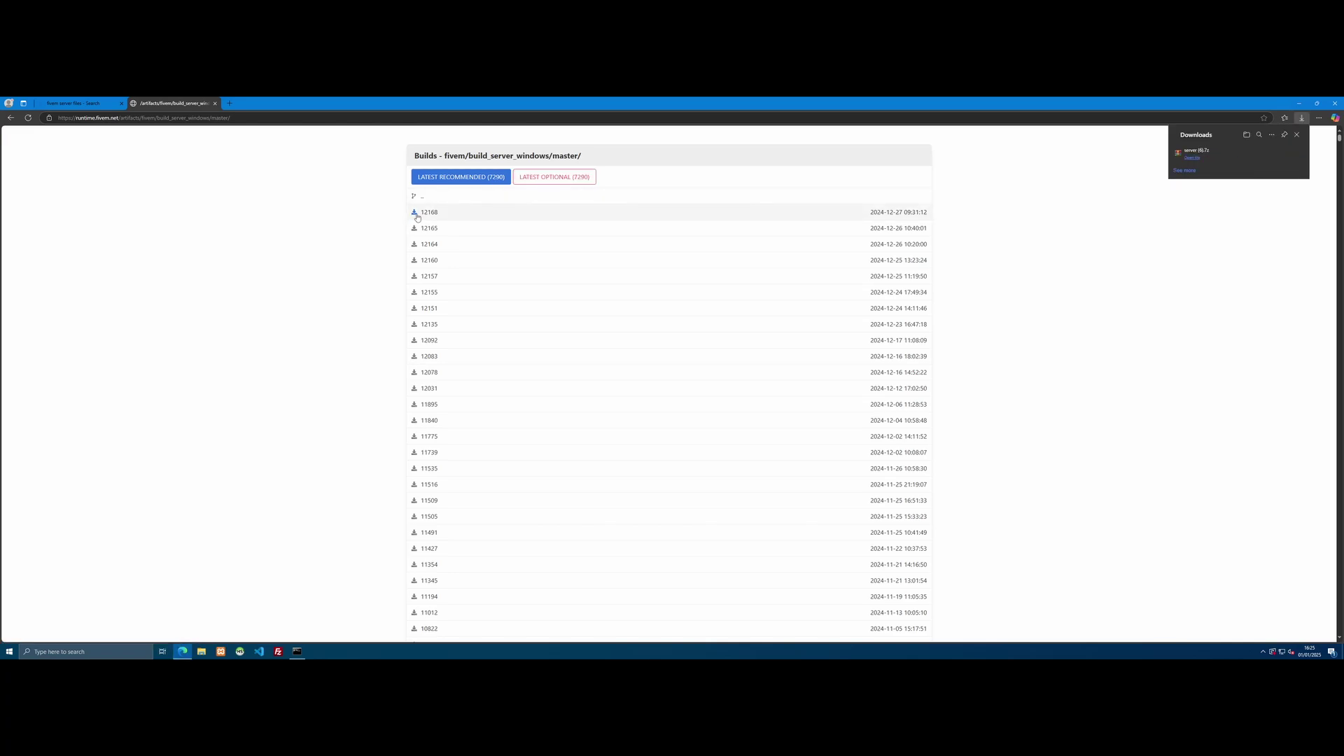
Step: Open the downloaded server archive in WinRAR, dismiss the licence reminder, and minimize Edge
click(1195, 159)
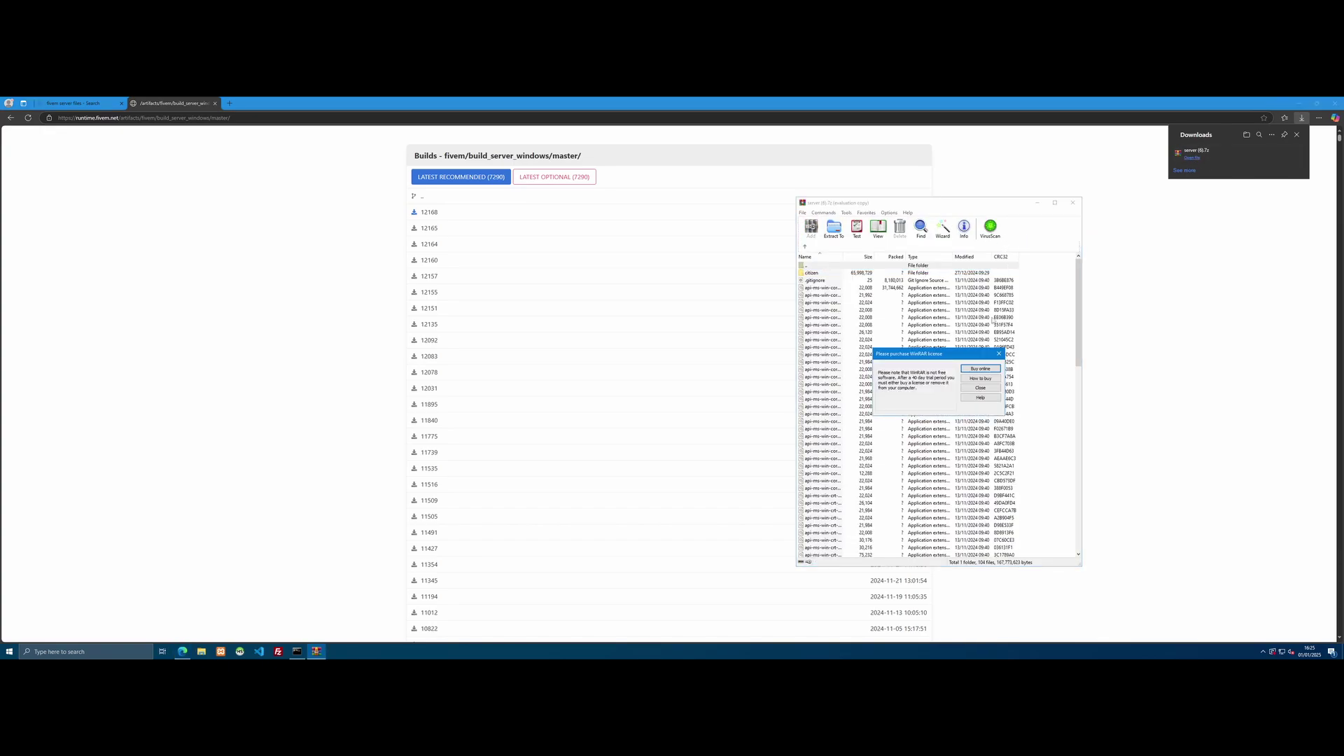
click(1001, 354)
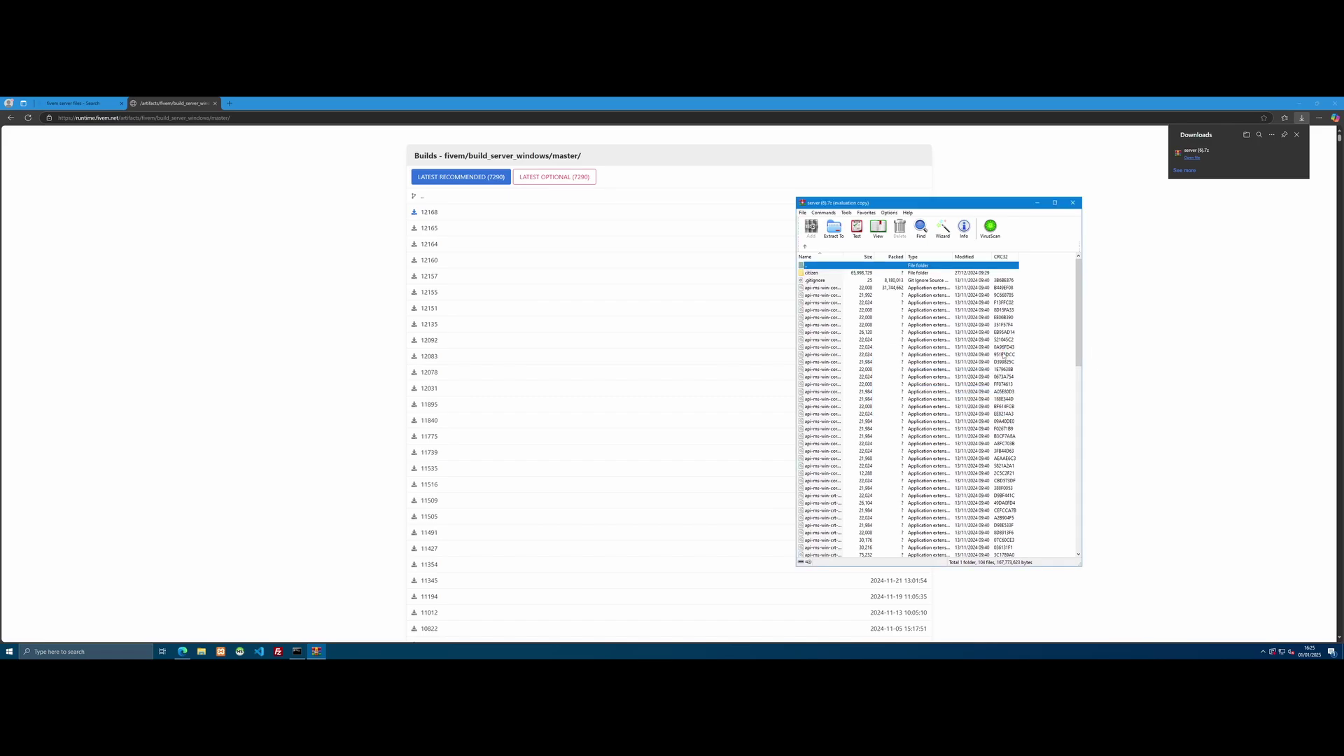
click(1001, 377)
Step: Create a desktop folder named 'FiveM Server' and open it
click(1299, 103)
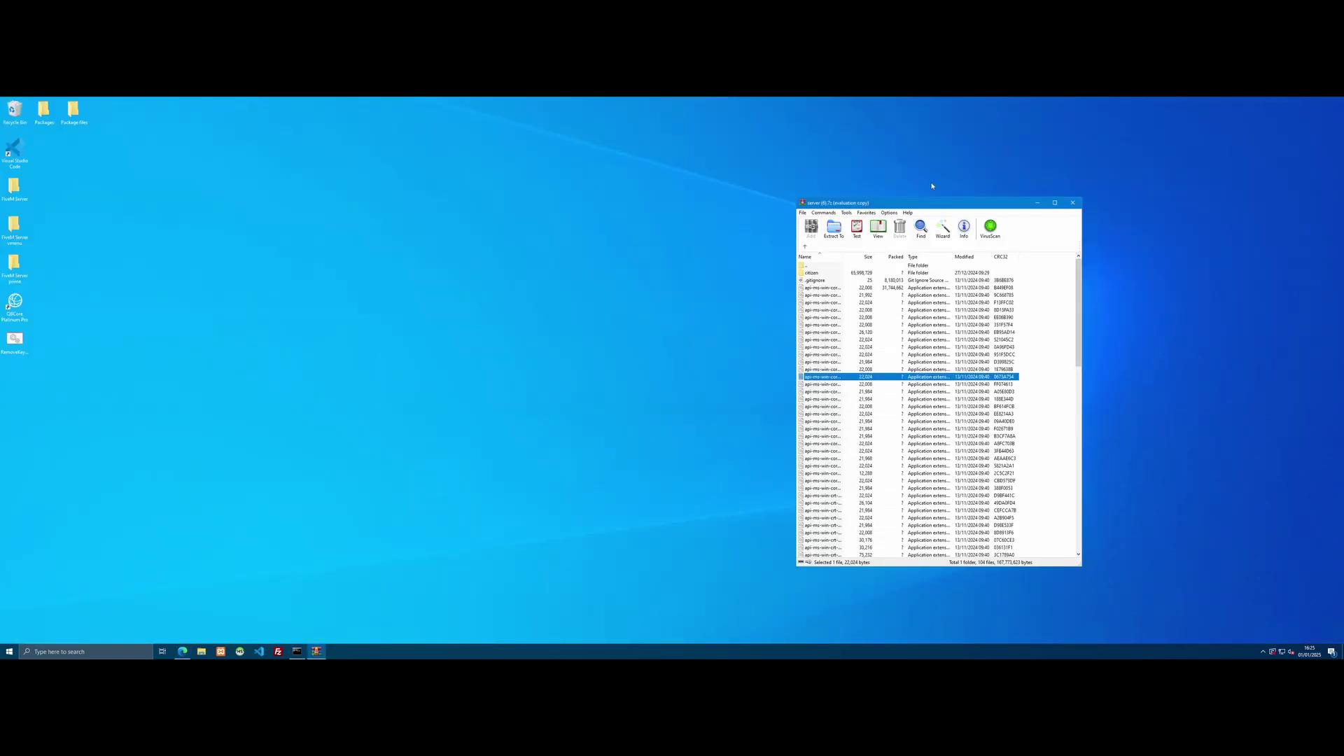
drag(886, 204, 950, 198)
right_click(463, 356)
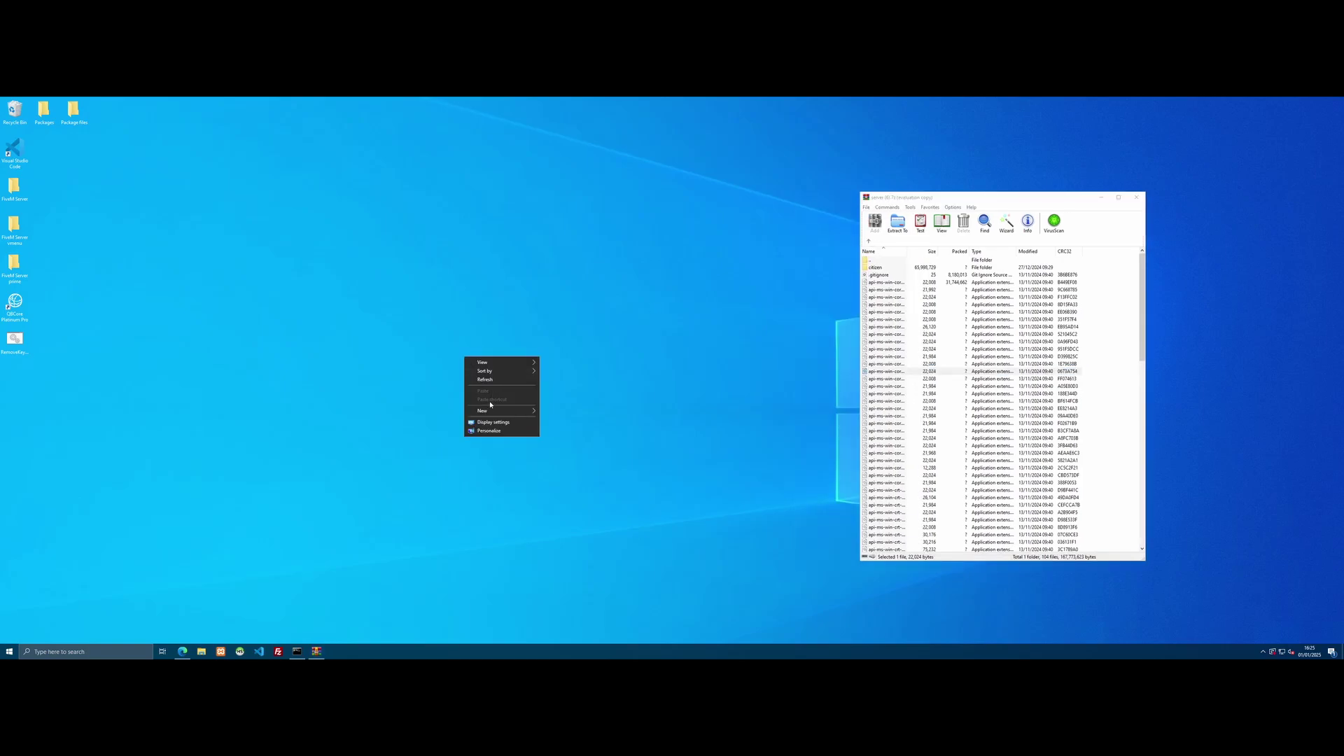
click(544, 412)
text(FiveM Server)
key(Return)
double_click(468, 387)
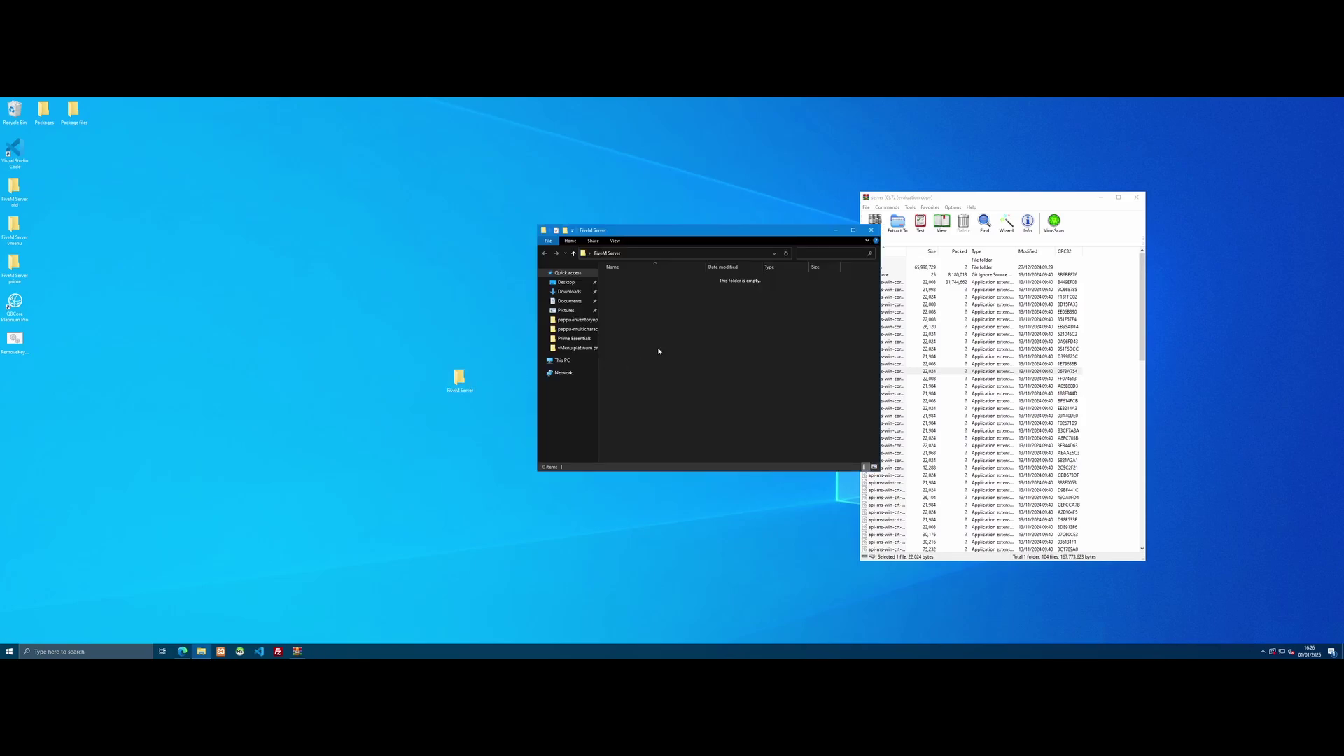
Step: Create a 'Server files' folder inside FiveM Server and open it
right_click(662, 345)
mouse_move(698, 441)
click(796, 438)
text(Server files)
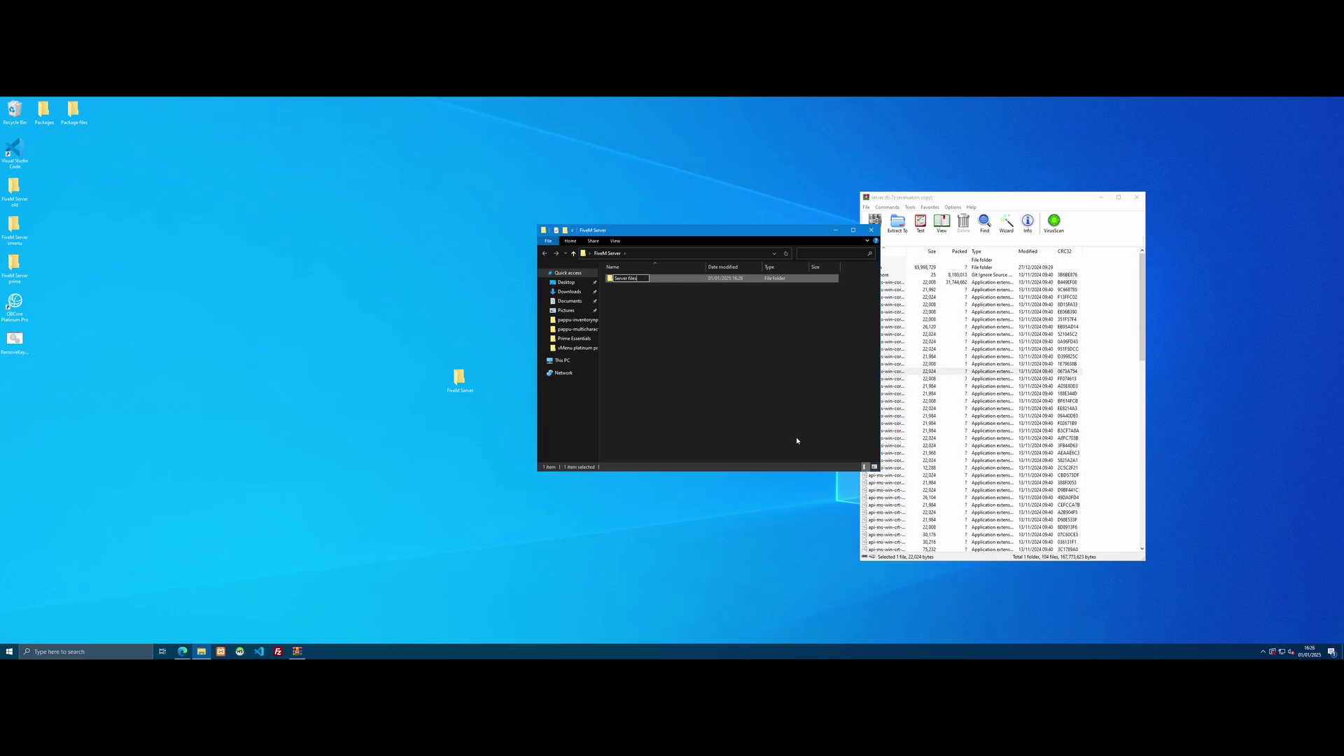
key(Return)
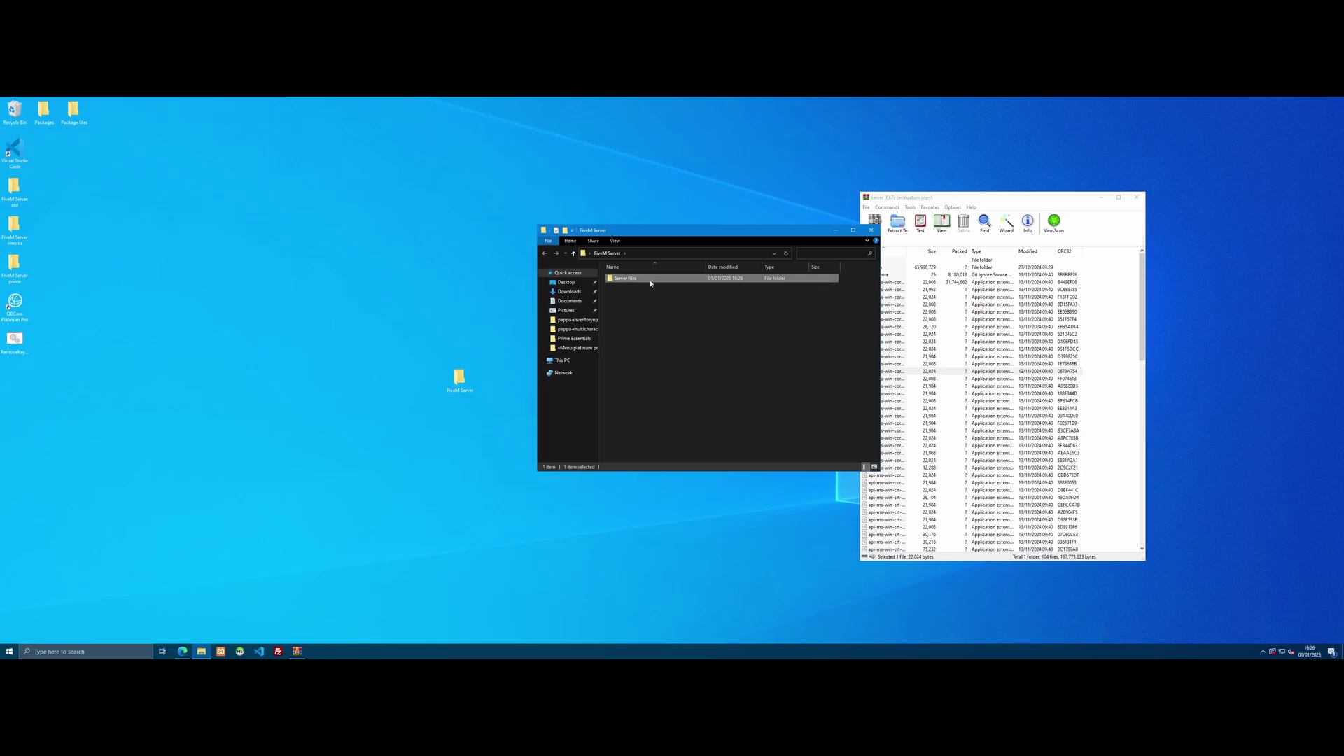
double_click(650, 279)
Step: Extract all archive contents into the Server files folder, then close WinRAR
drag(700, 230, 668, 229)
click(938, 311)
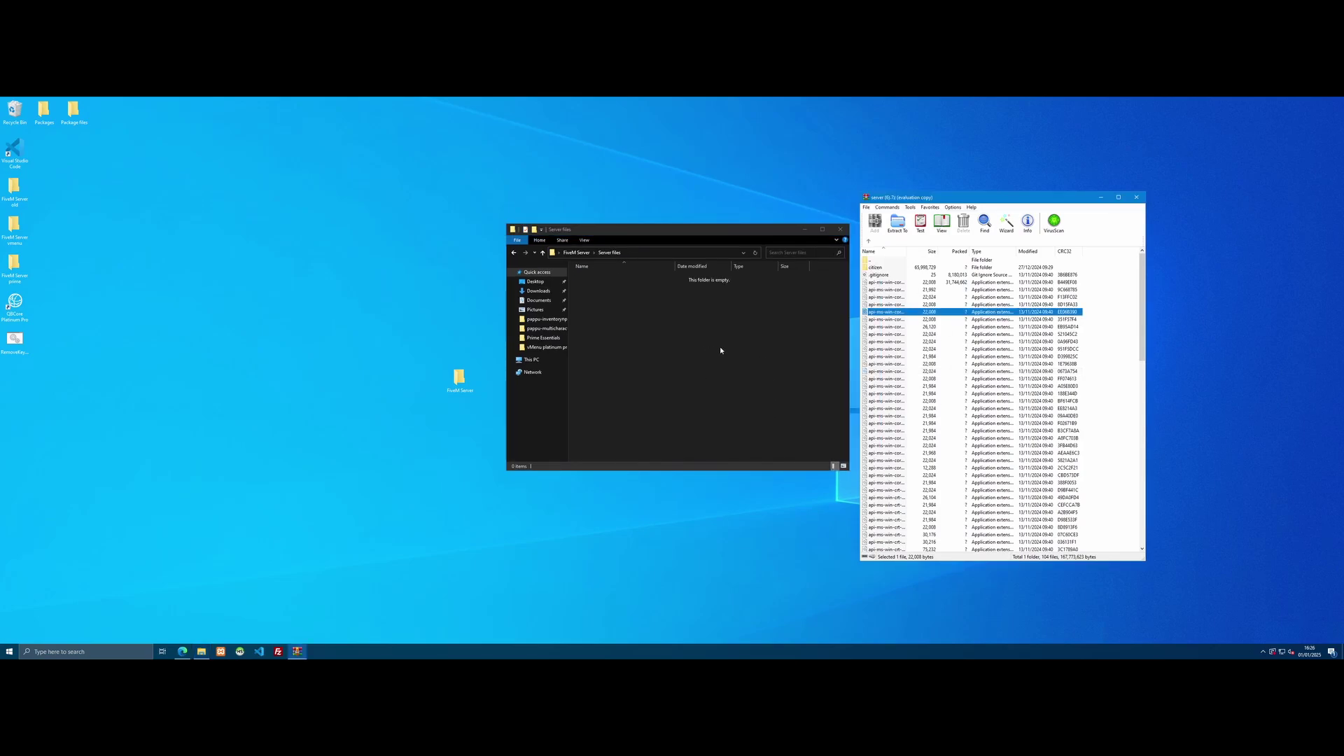
key(ctrl+a)
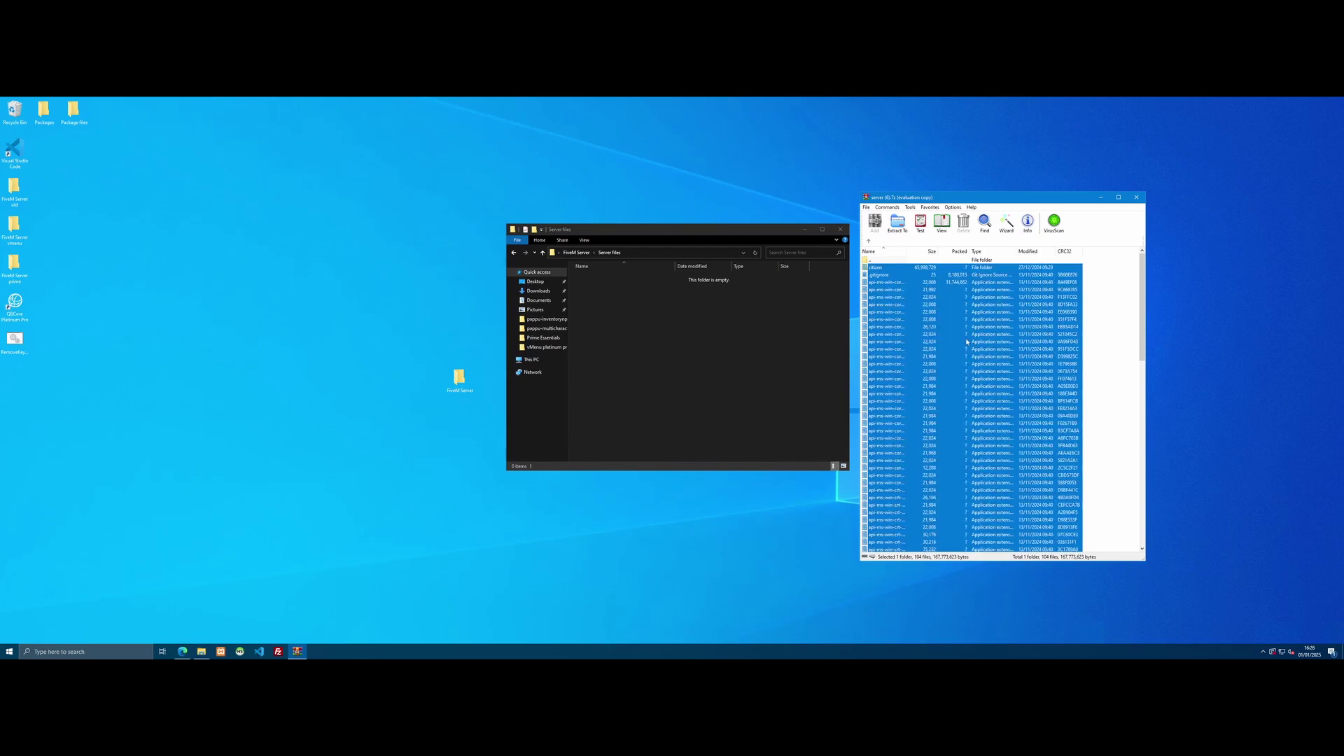
drag(966, 345, 746, 360)
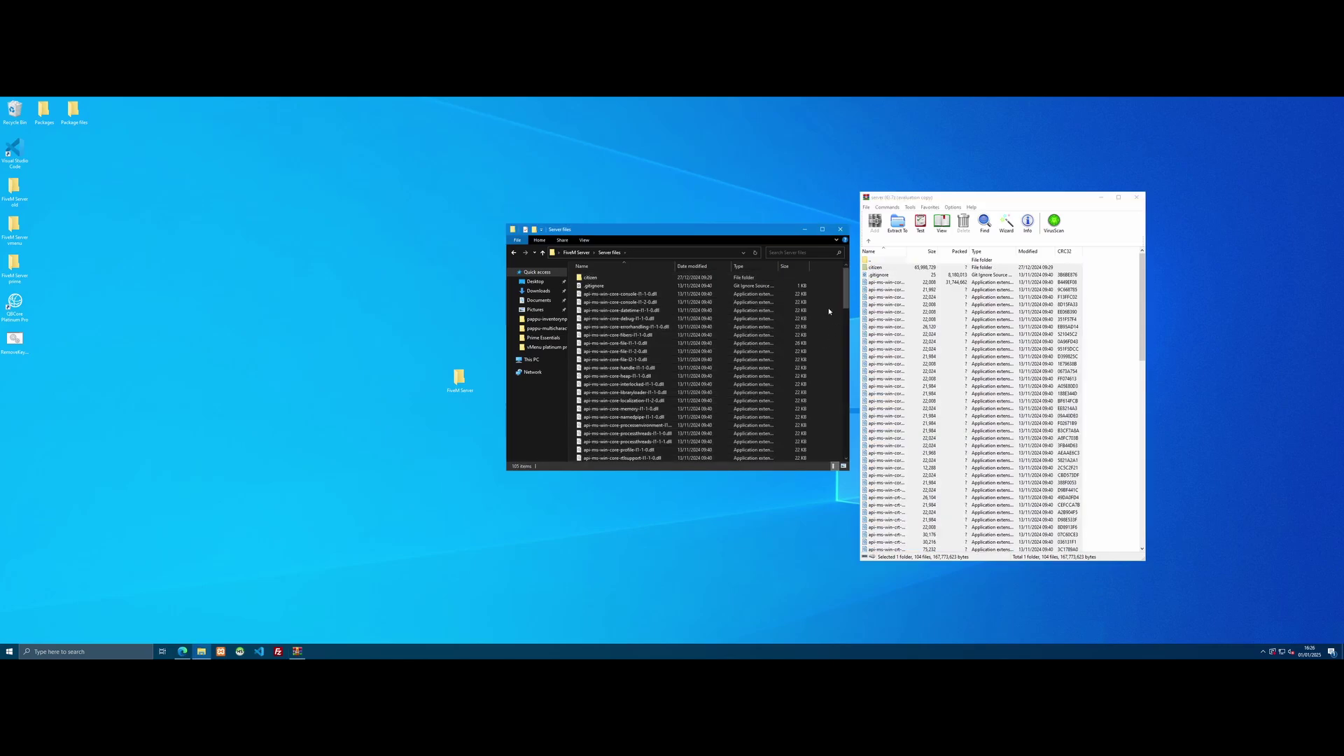
drag(957, 200, 976, 161)
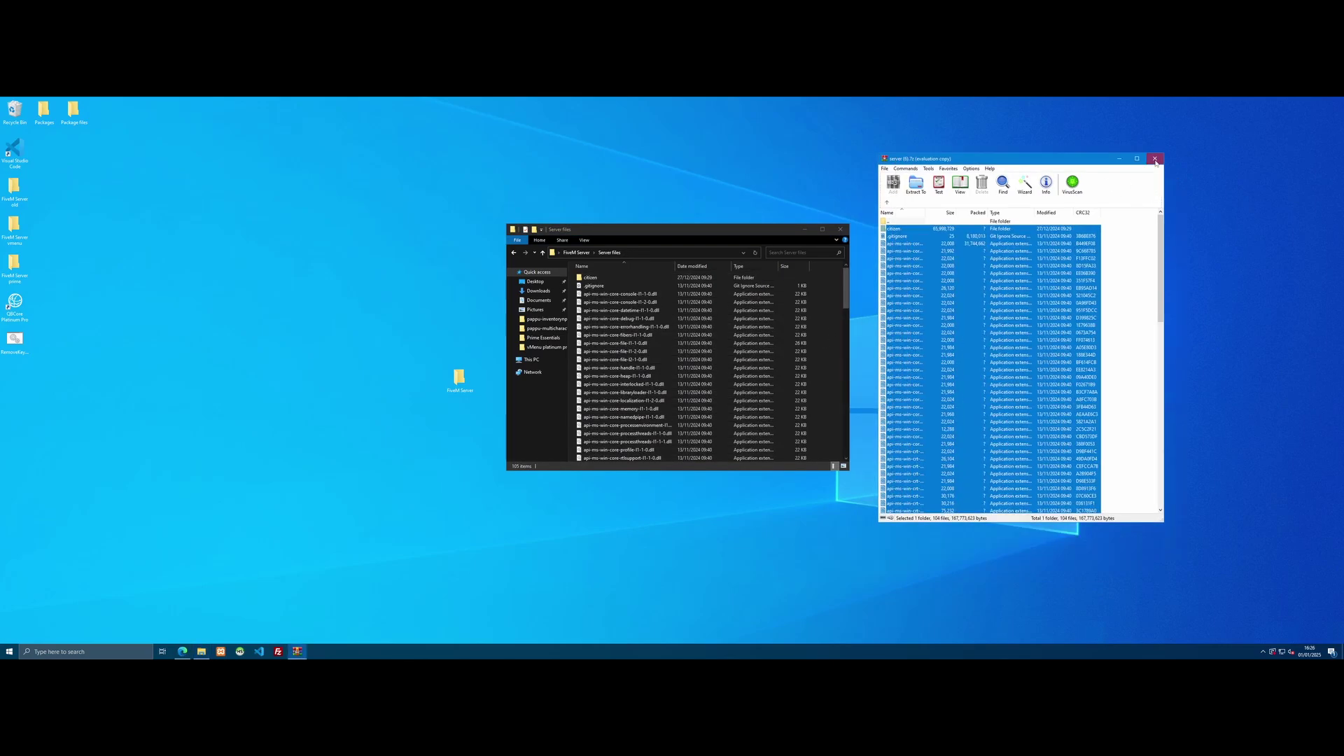
click(1155, 160)
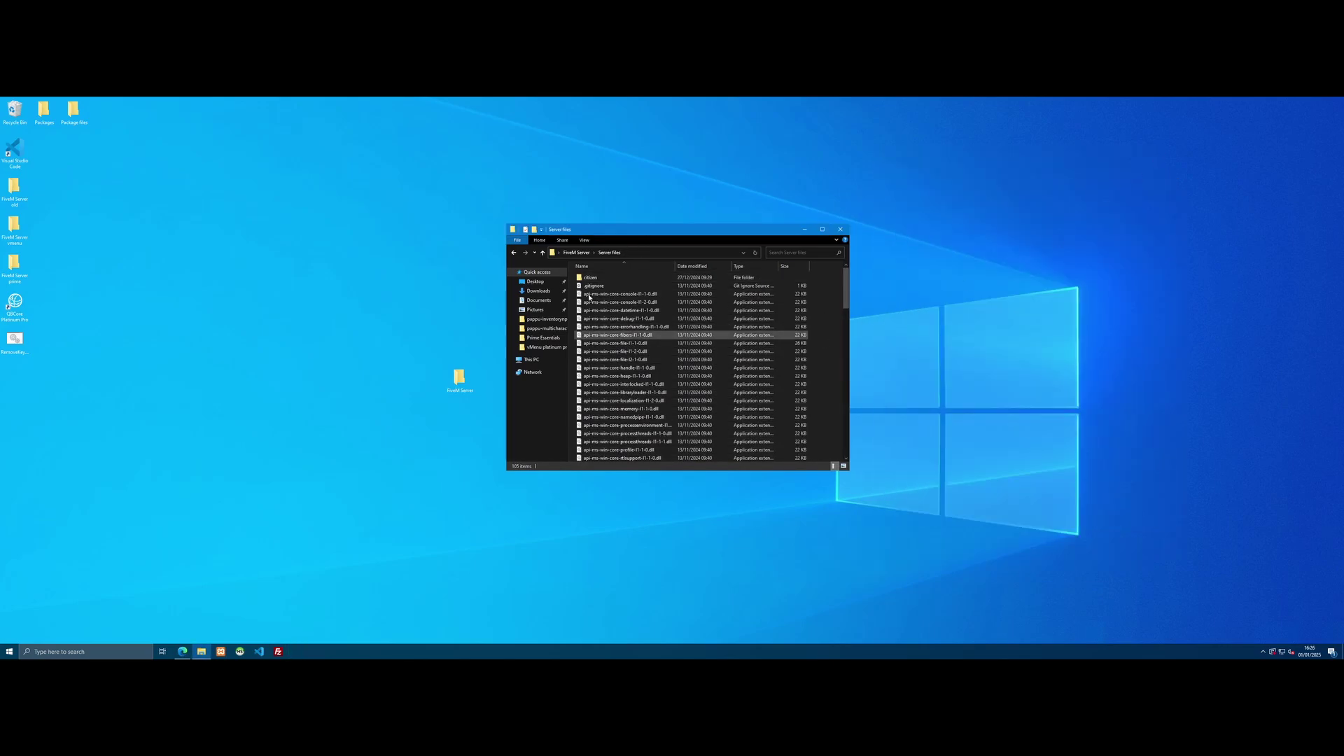
Step: Launch FXServer.exe from Server files, running it anyway past the SmartScreen warning
drag(617, 233, 758, 217)
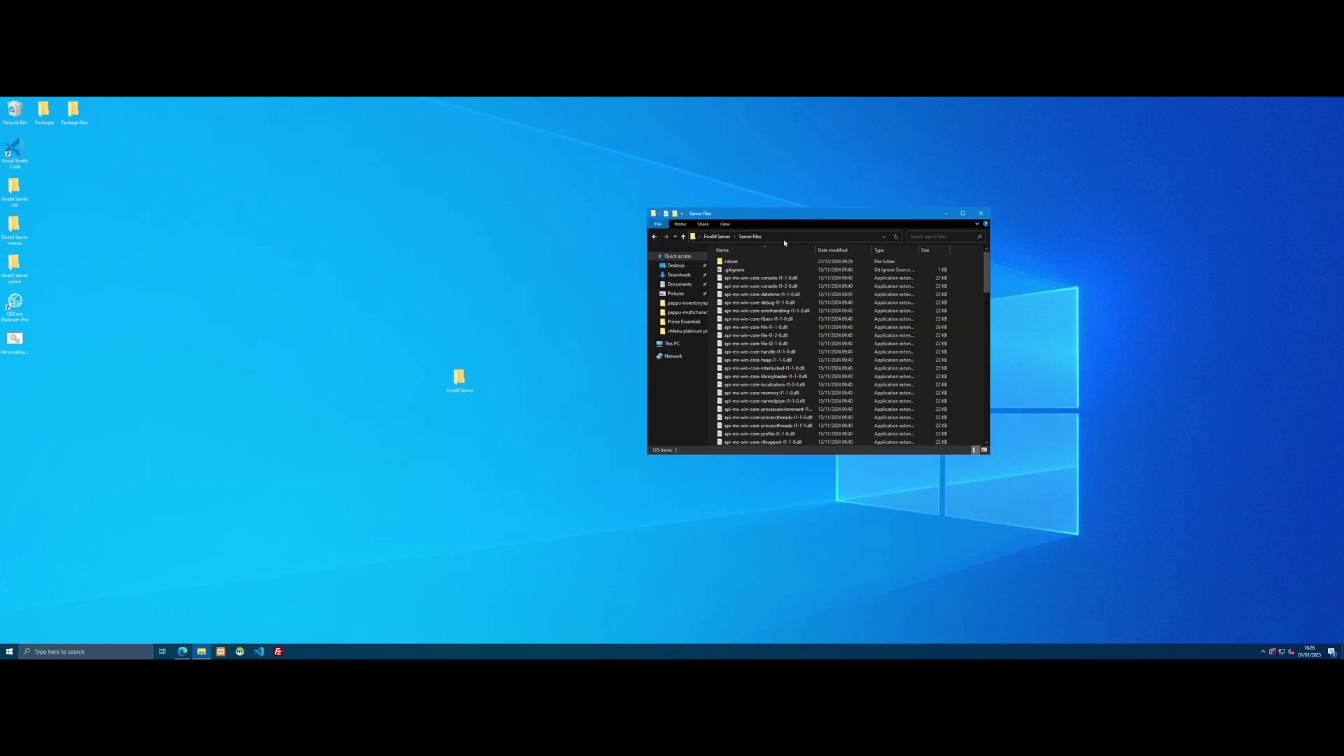
scroll(791, 308, down, 8)
scroll(791, 308, down, 12)
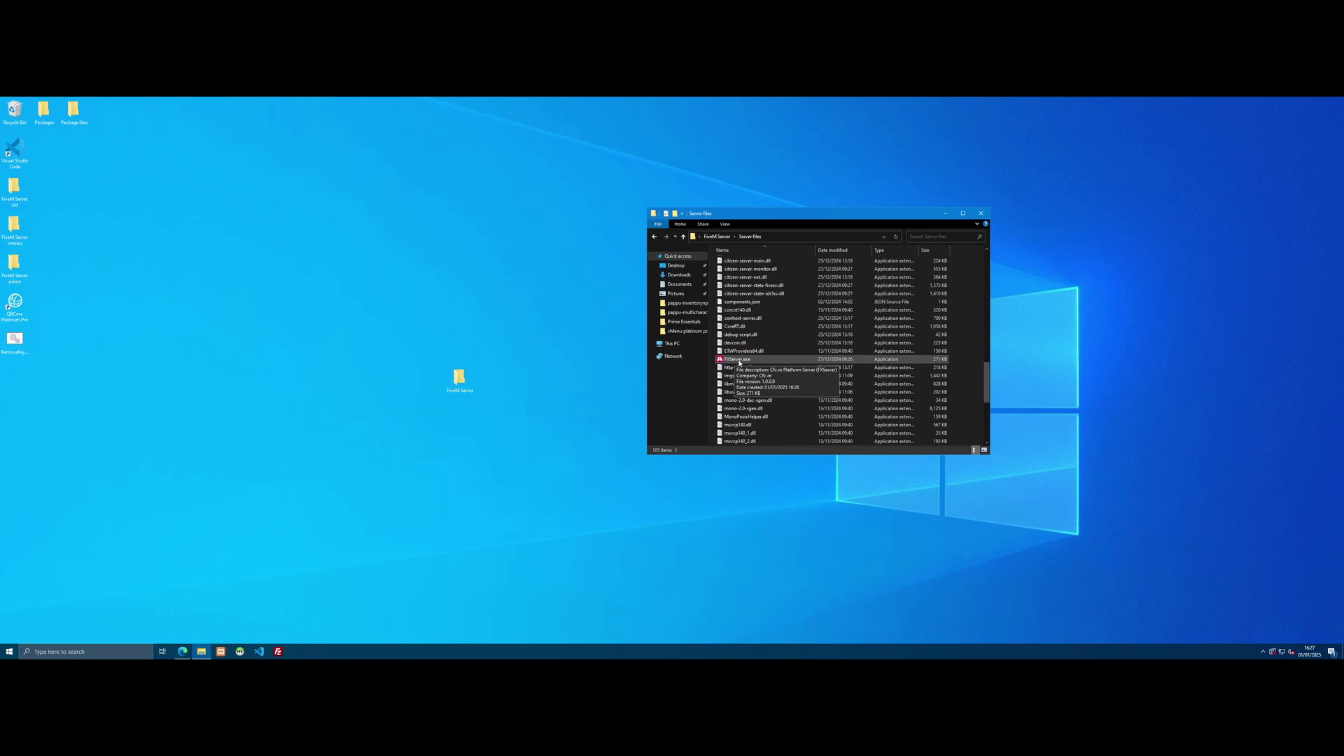
double_click(739, 360)
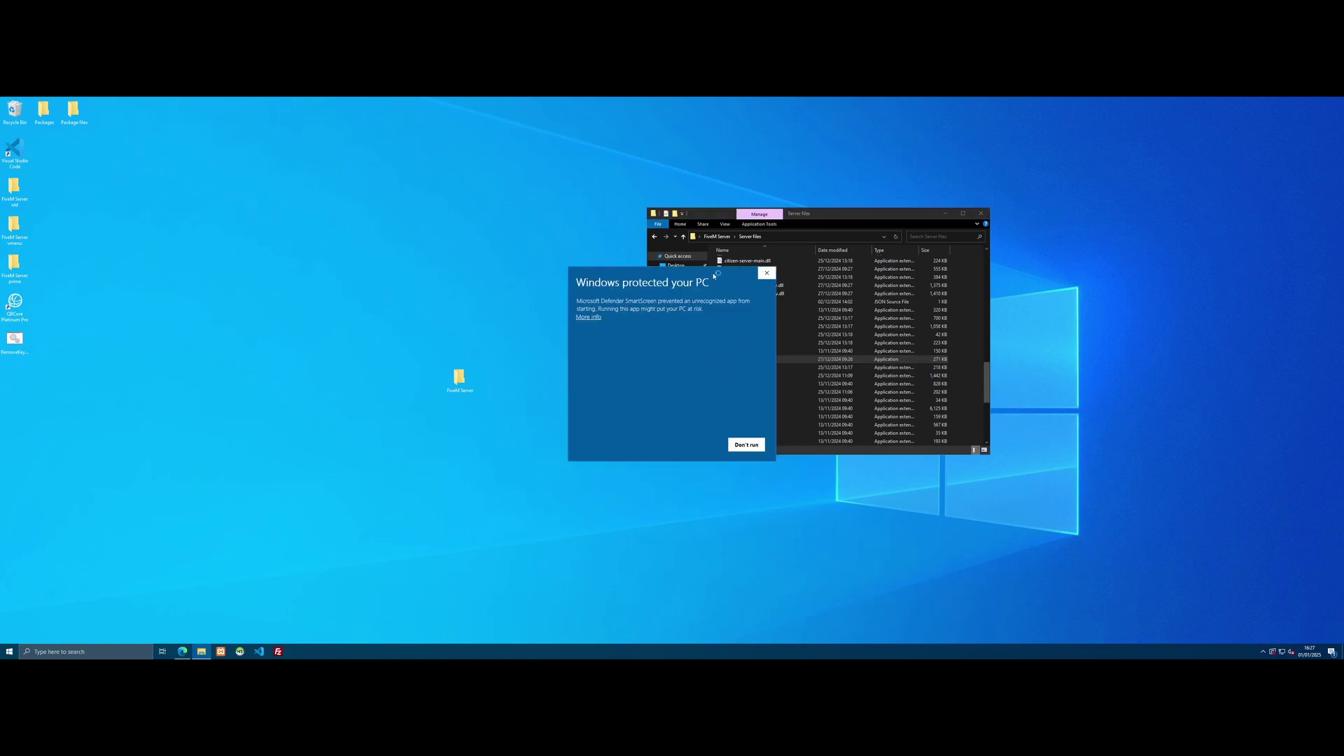
click(588, 317)
click(699, 445)
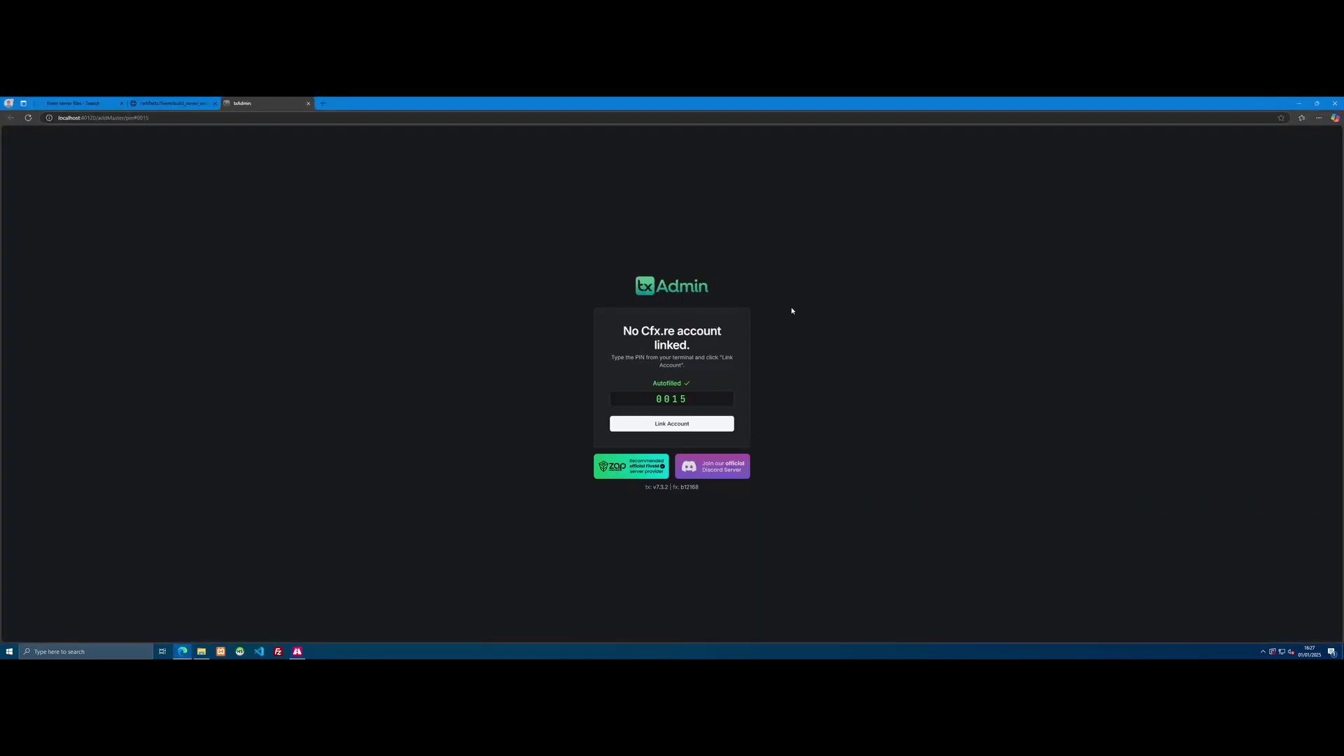
Step: Link the Cfx.re account in txAdmin using the autofilled PIN
drag(561, 105, 744, 166)
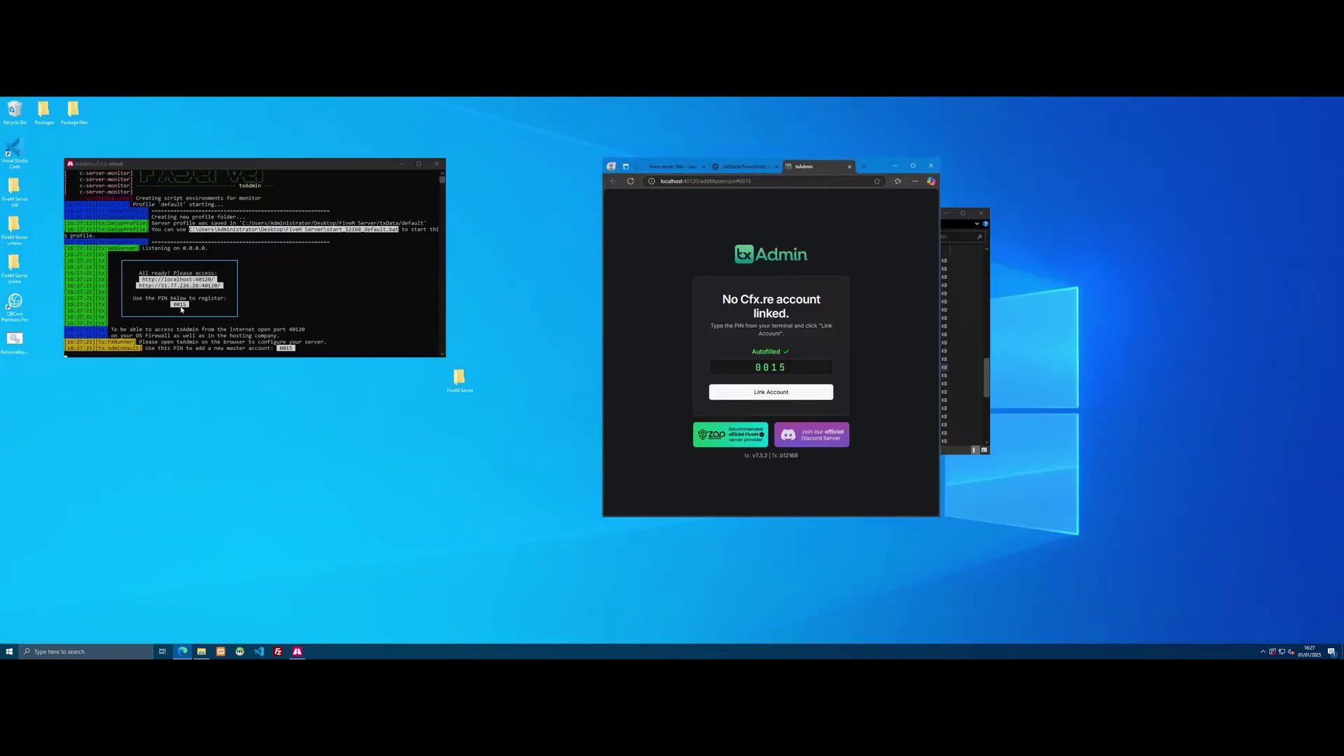
click(913, 166)
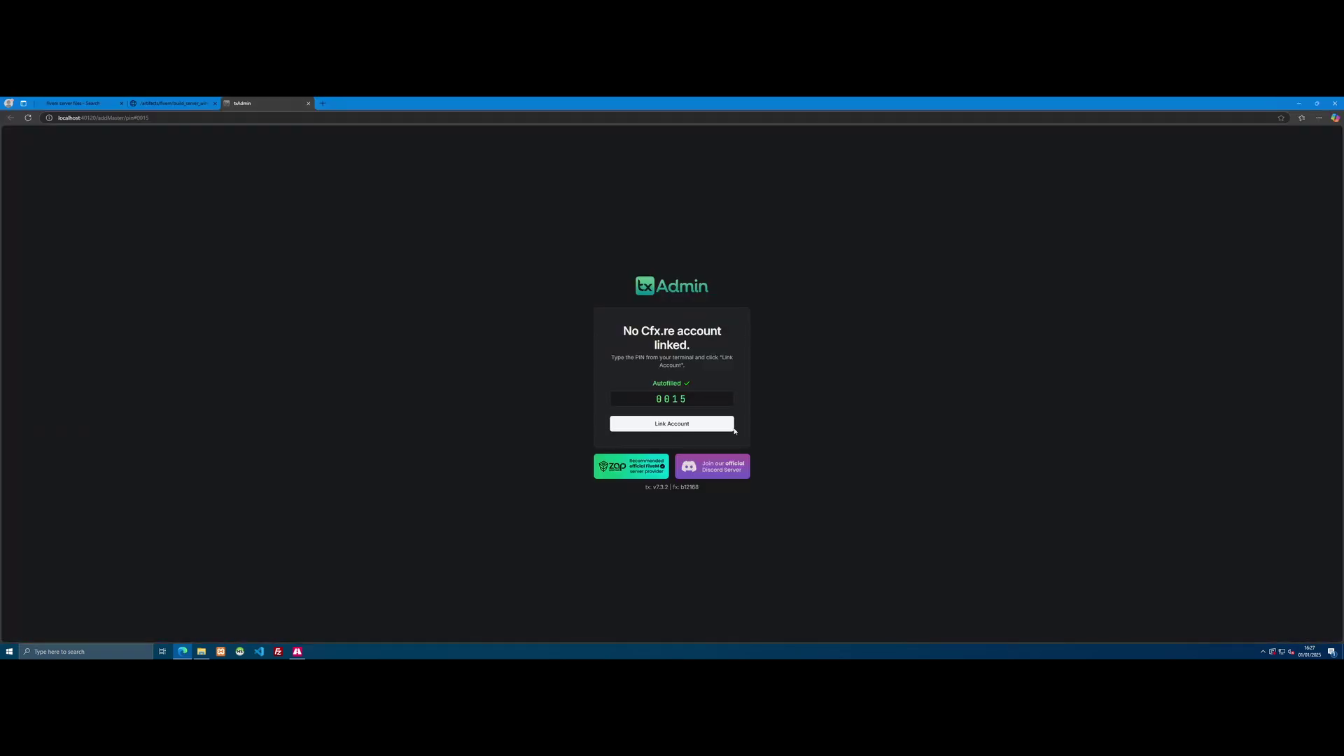
click(677, 425)
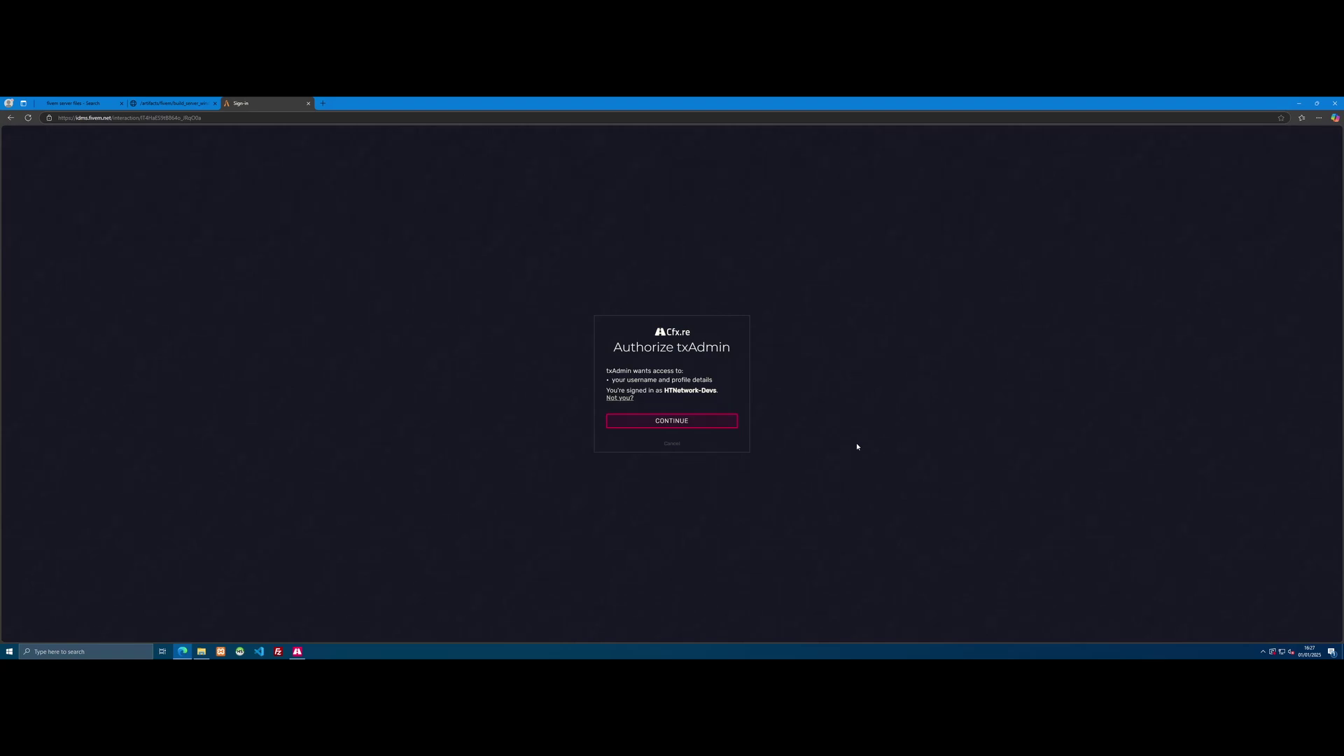
Step: Authorize txAdmin, enter and confirm a backup password, and accept the terms
click(661, 423)
click(678, 380)
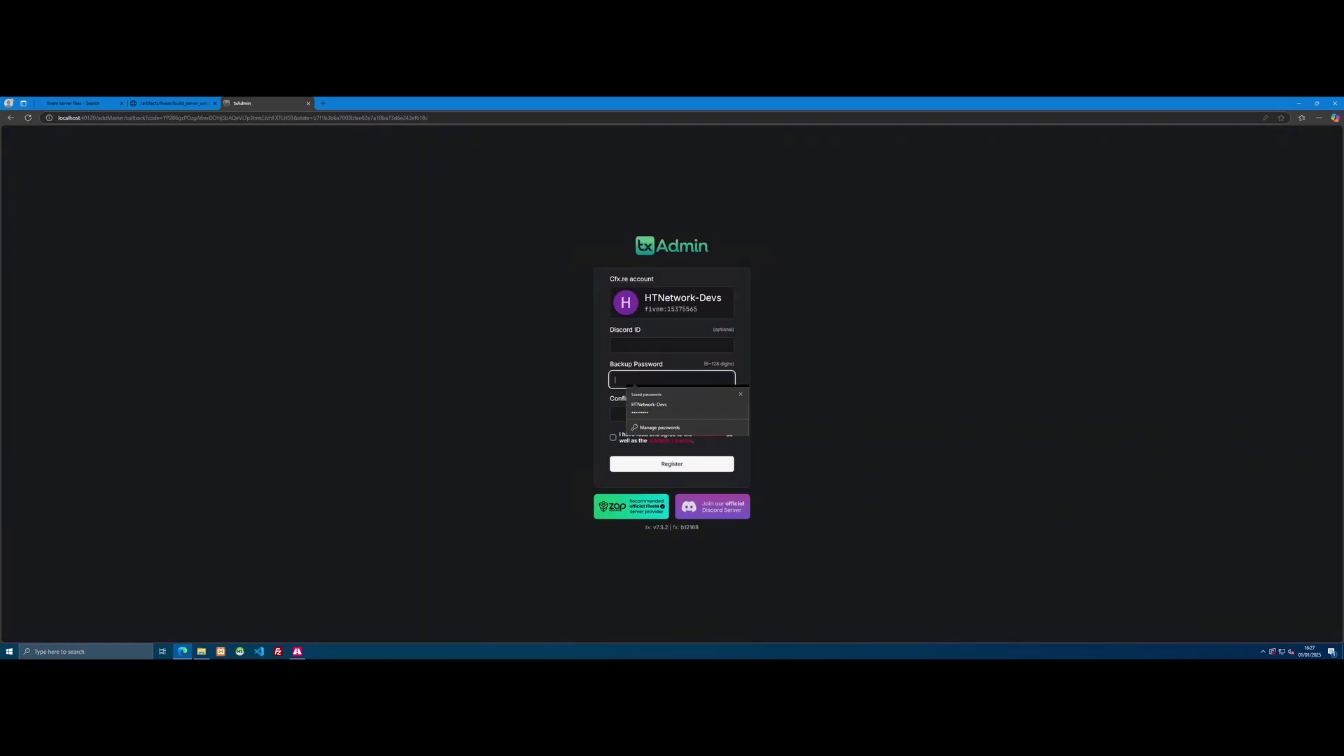
text(12345678)
click(671, 413)
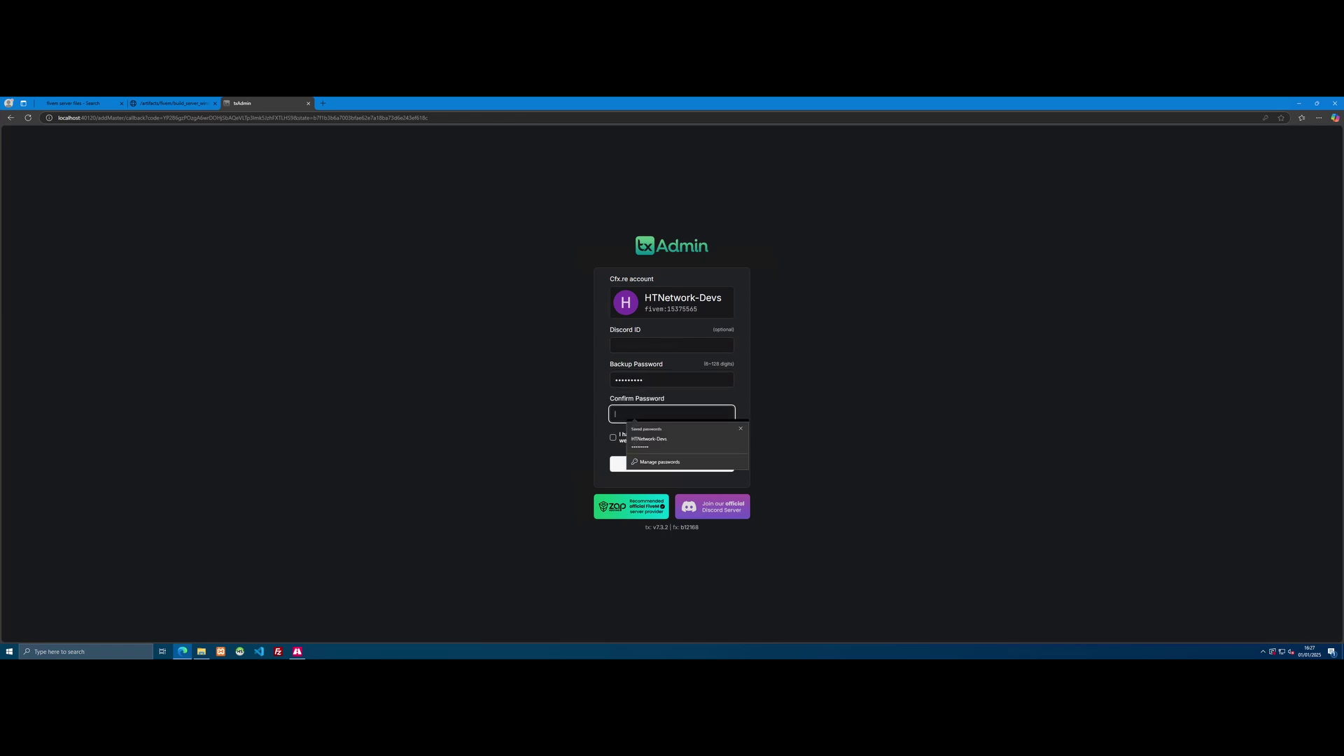
text(12)
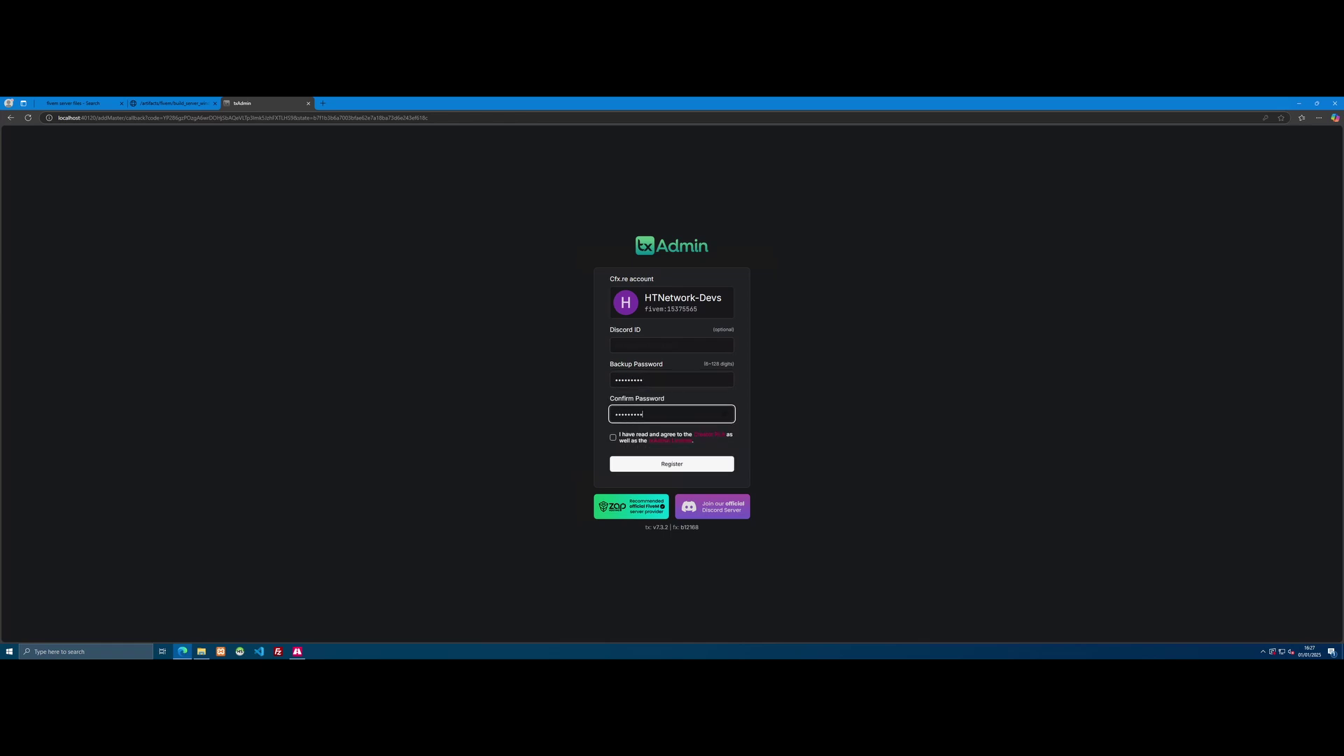
click(623, 441)
Step: Submit the admin registration and name the server HTN
click(651, 462)
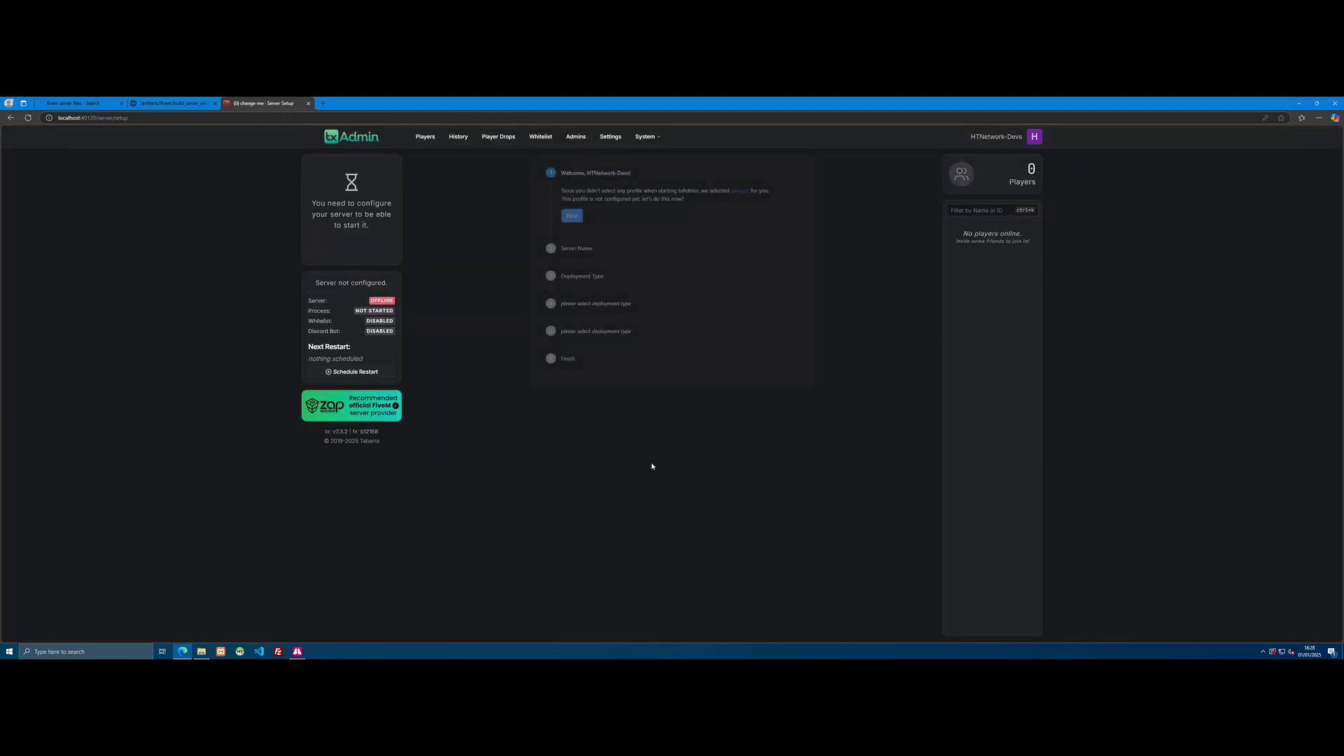
click(572, 215)
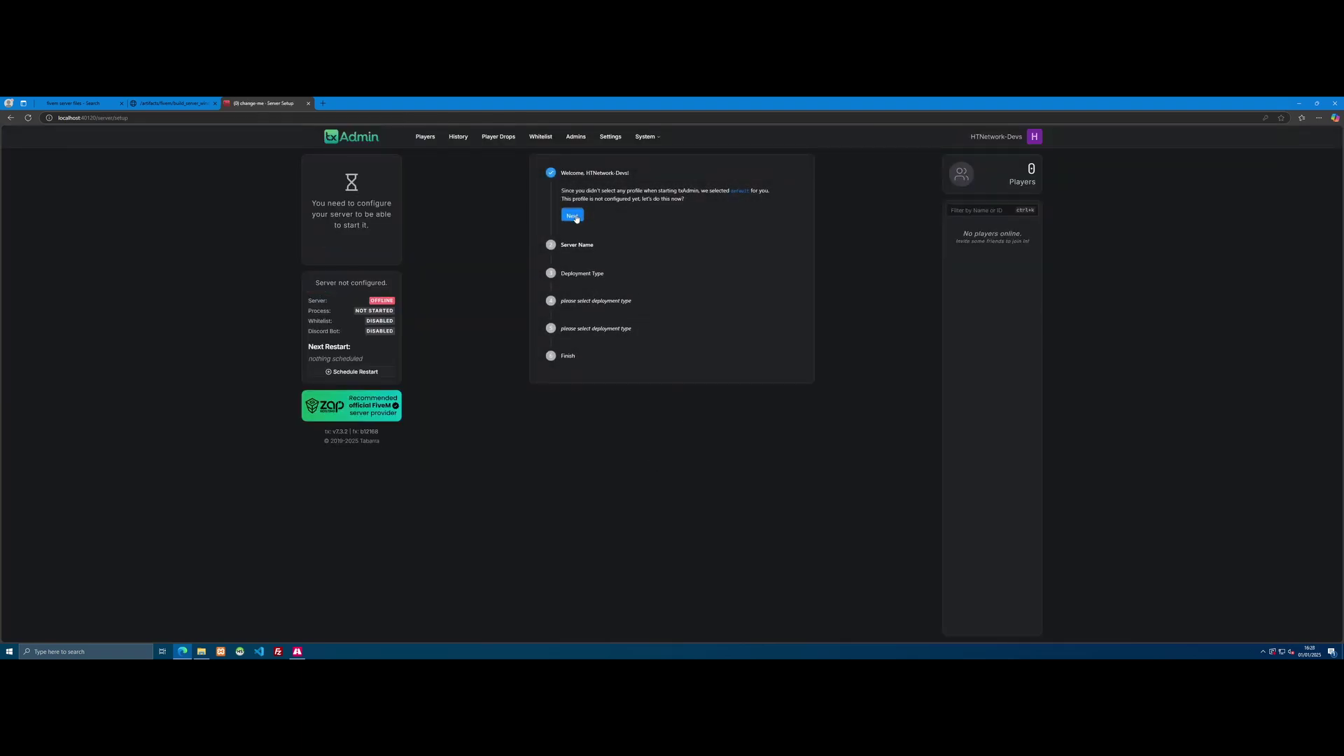
drag(579, 231, 559, 234)
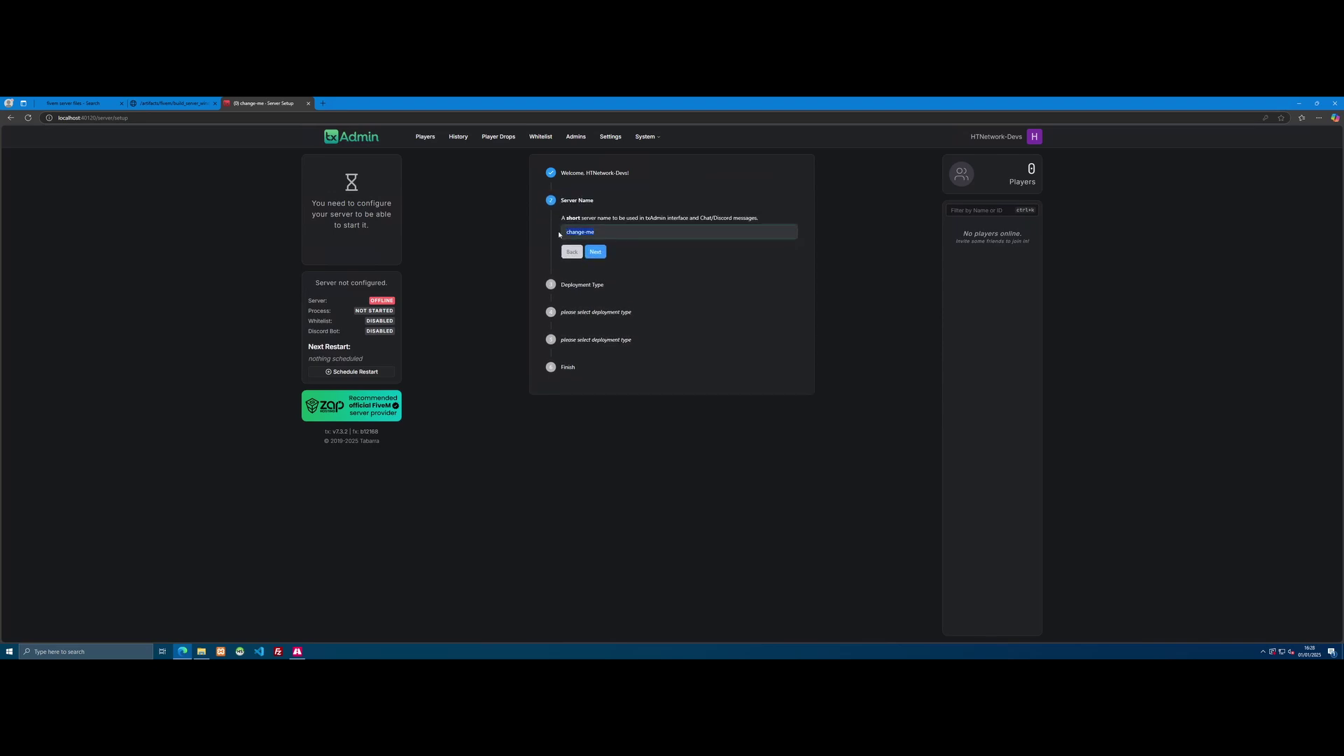
text(HTN)
key(Escape)
click(595, 251)
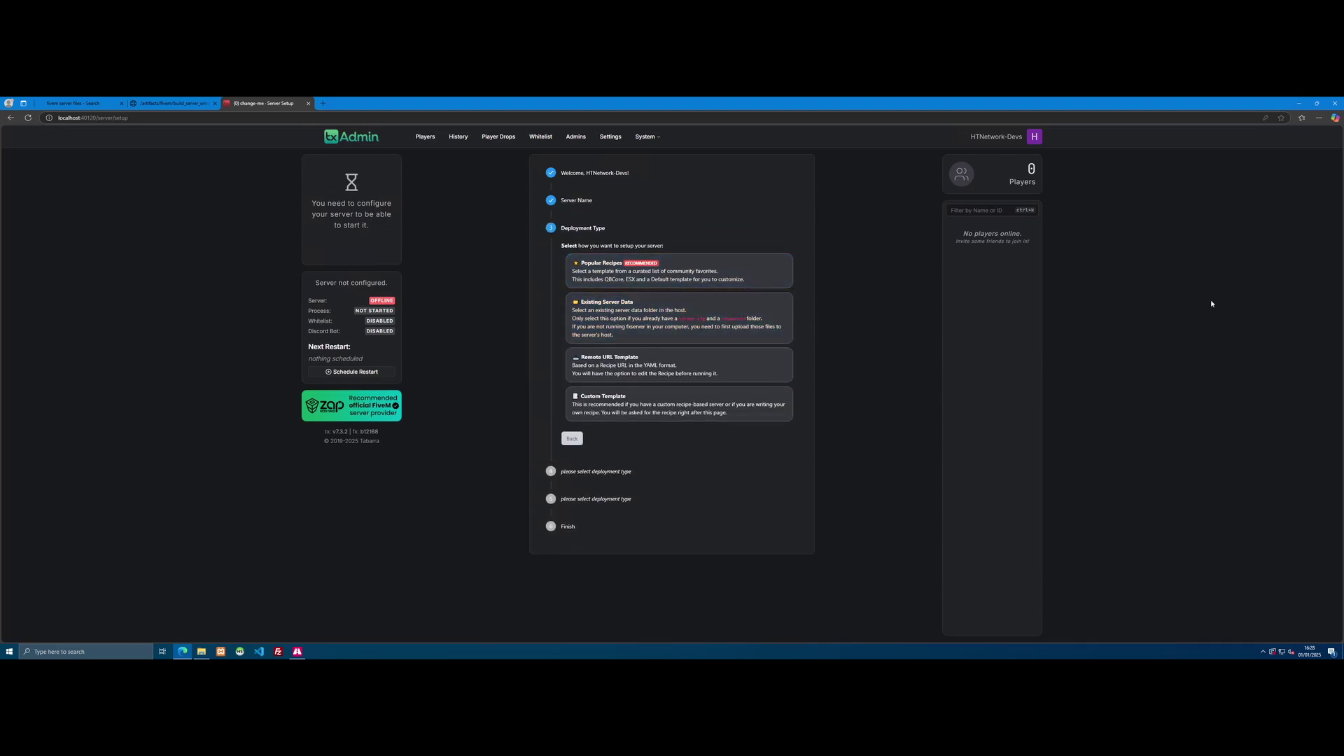
Step: Choose the CFX Default FiveM popular recipe and accept the suggested data location
click(629, 266)
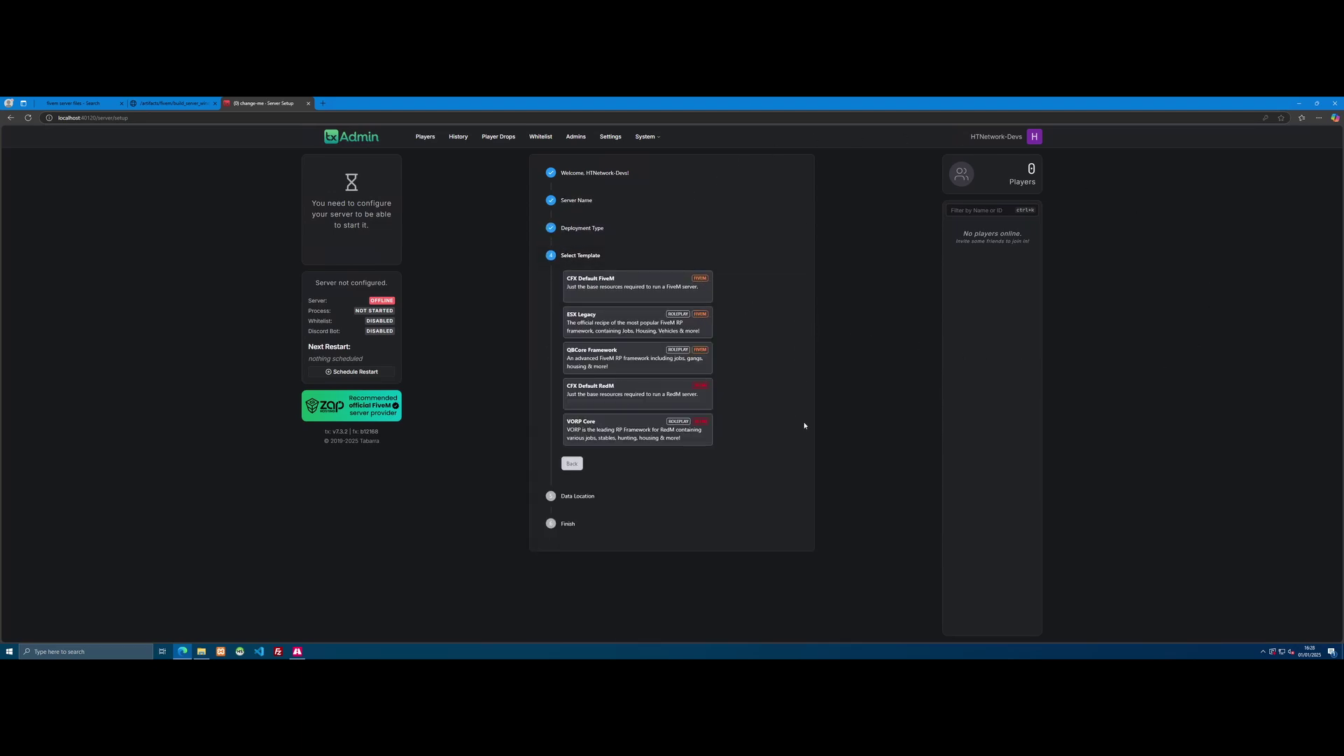
click(616, 297)
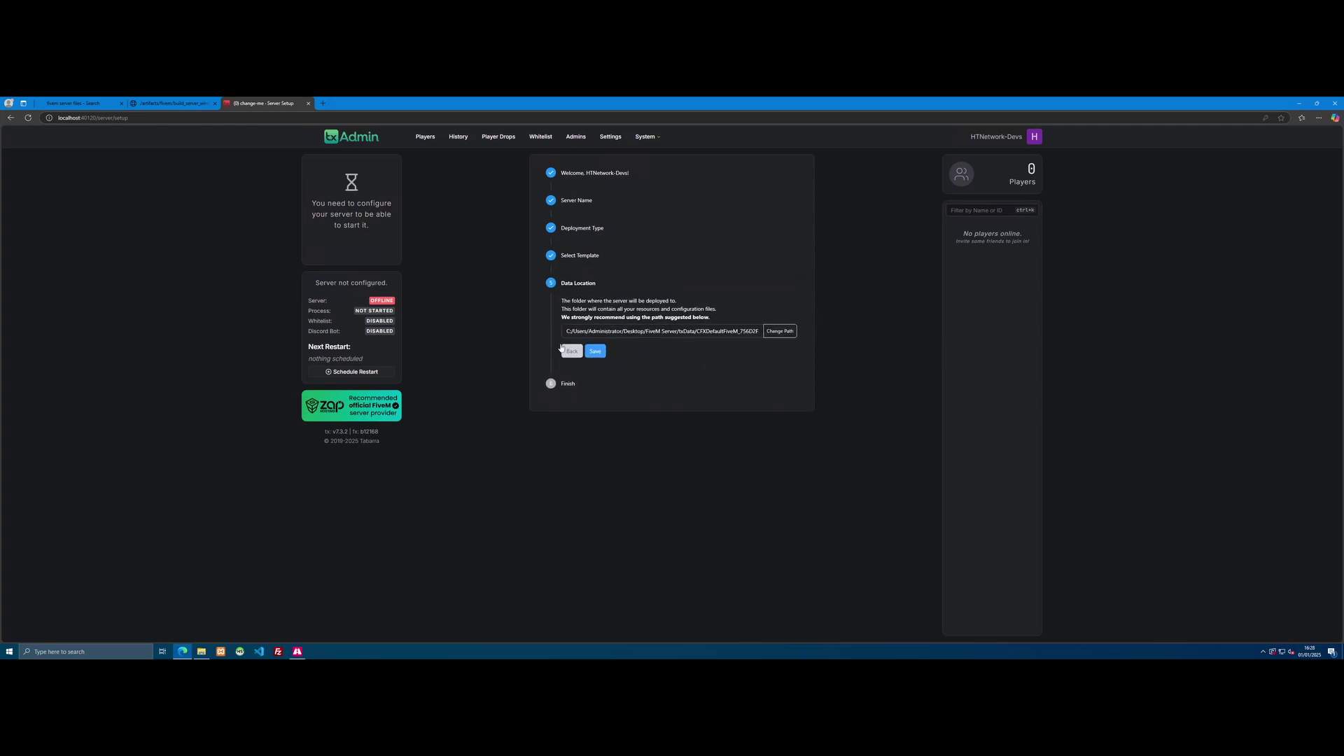
click(596, 351)
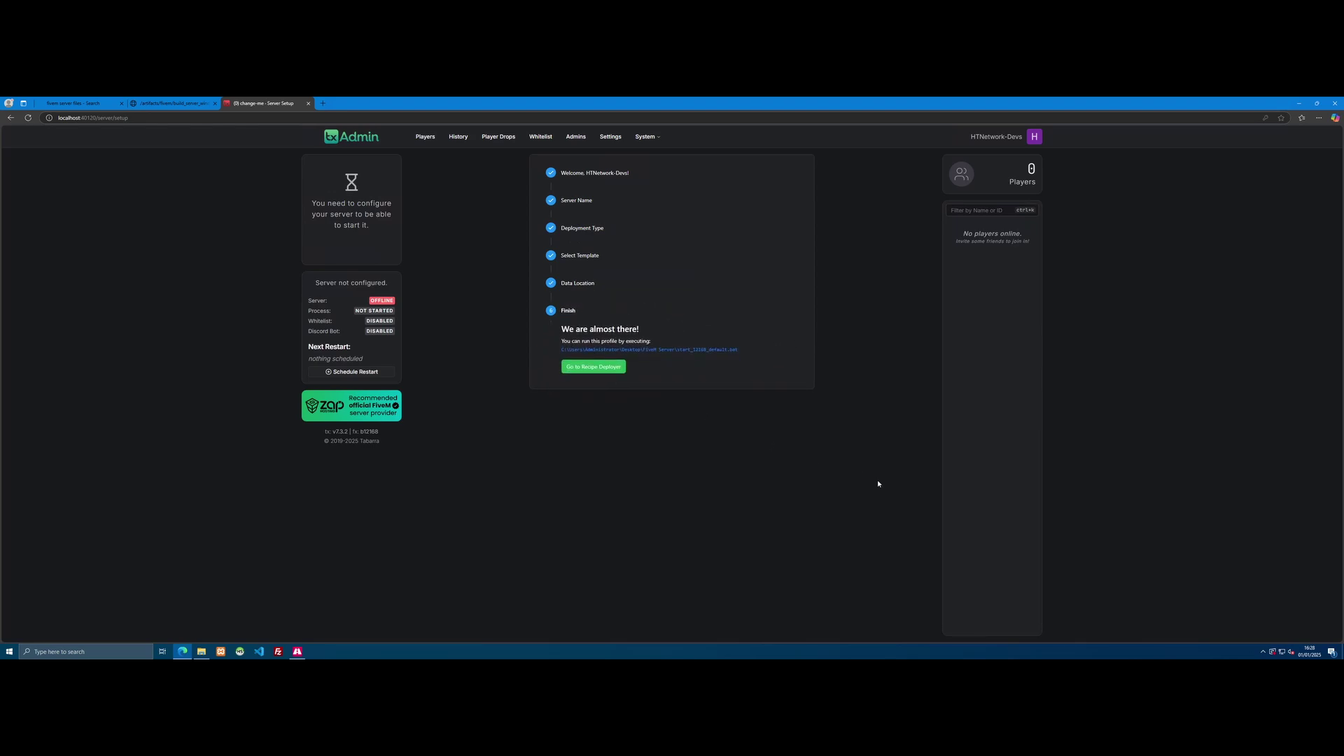
Step: Accept the recipe in the deployer and open Keymaster to get a licence key
click(592, 367)
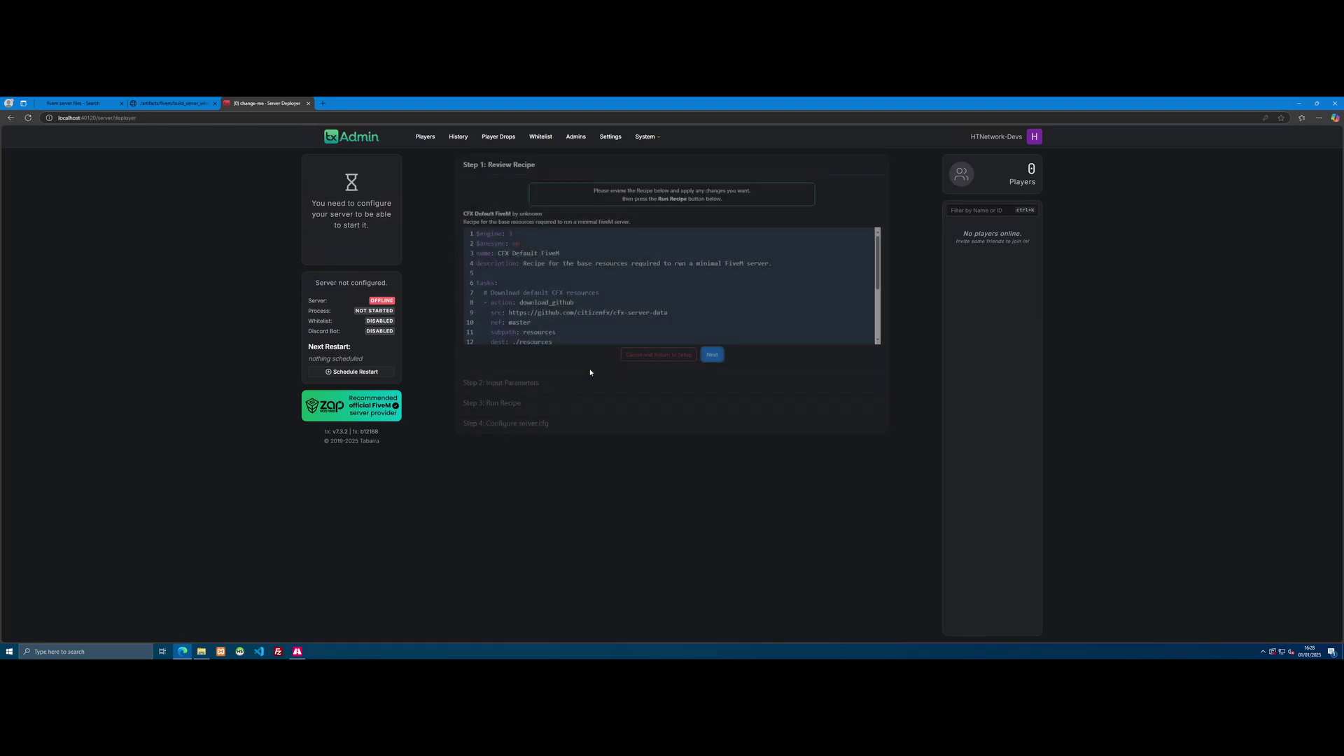
click(713, 355)
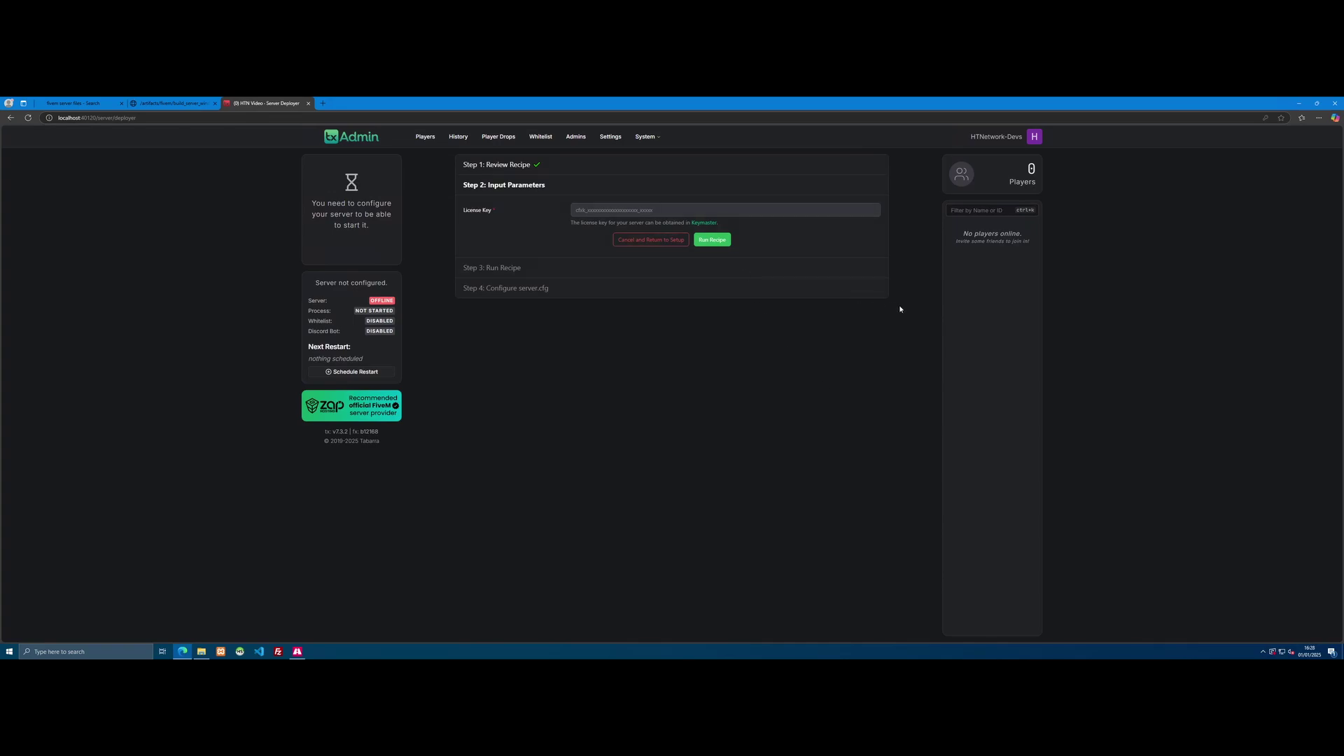
click(702, 225)
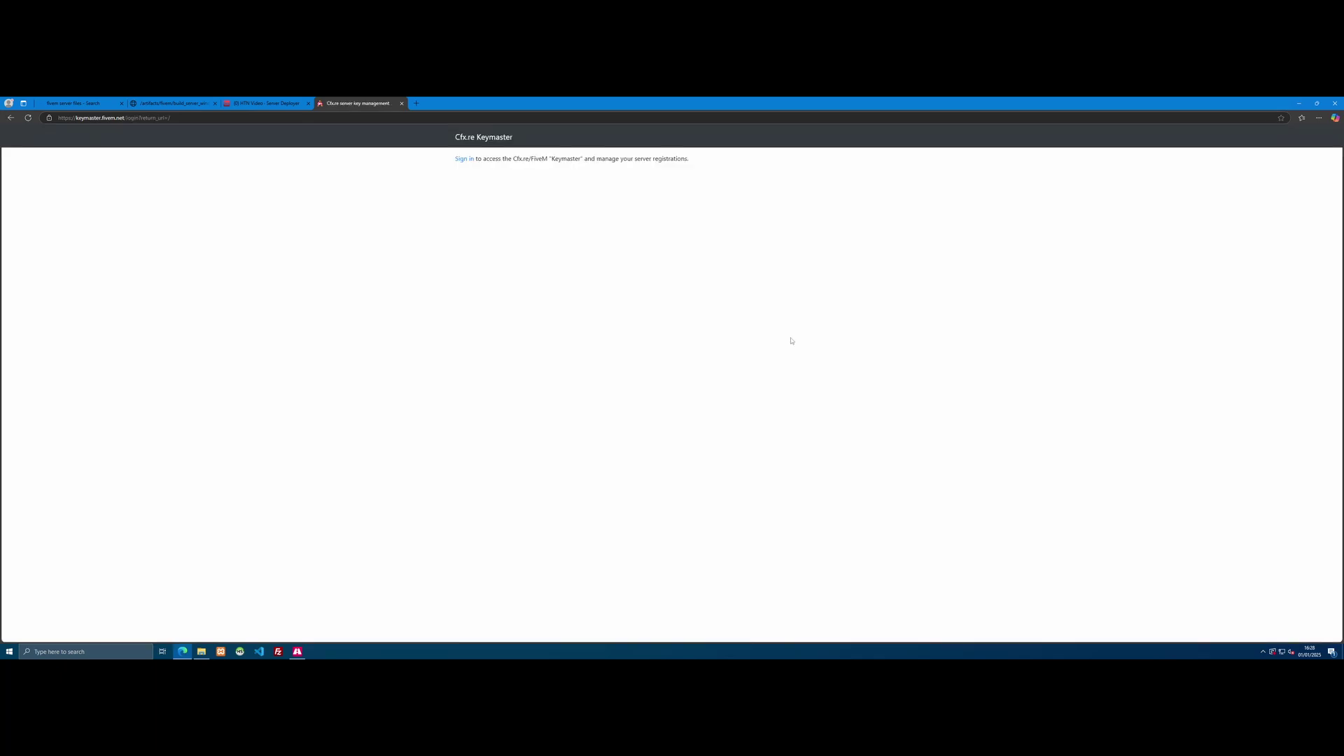
Step: Sign in to Keymaster, trash QBCore Platinum Pro, and register a new server named HTN
click(464, 159)
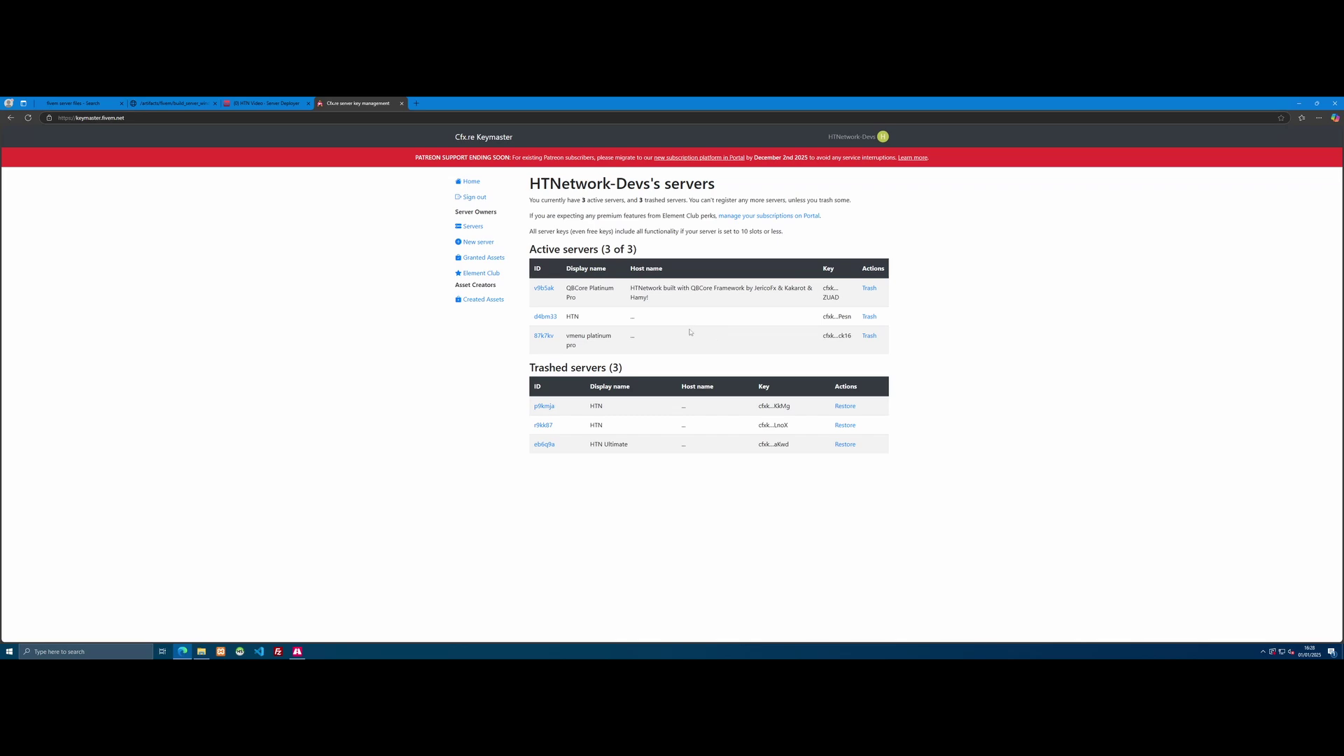
click(868, 288)
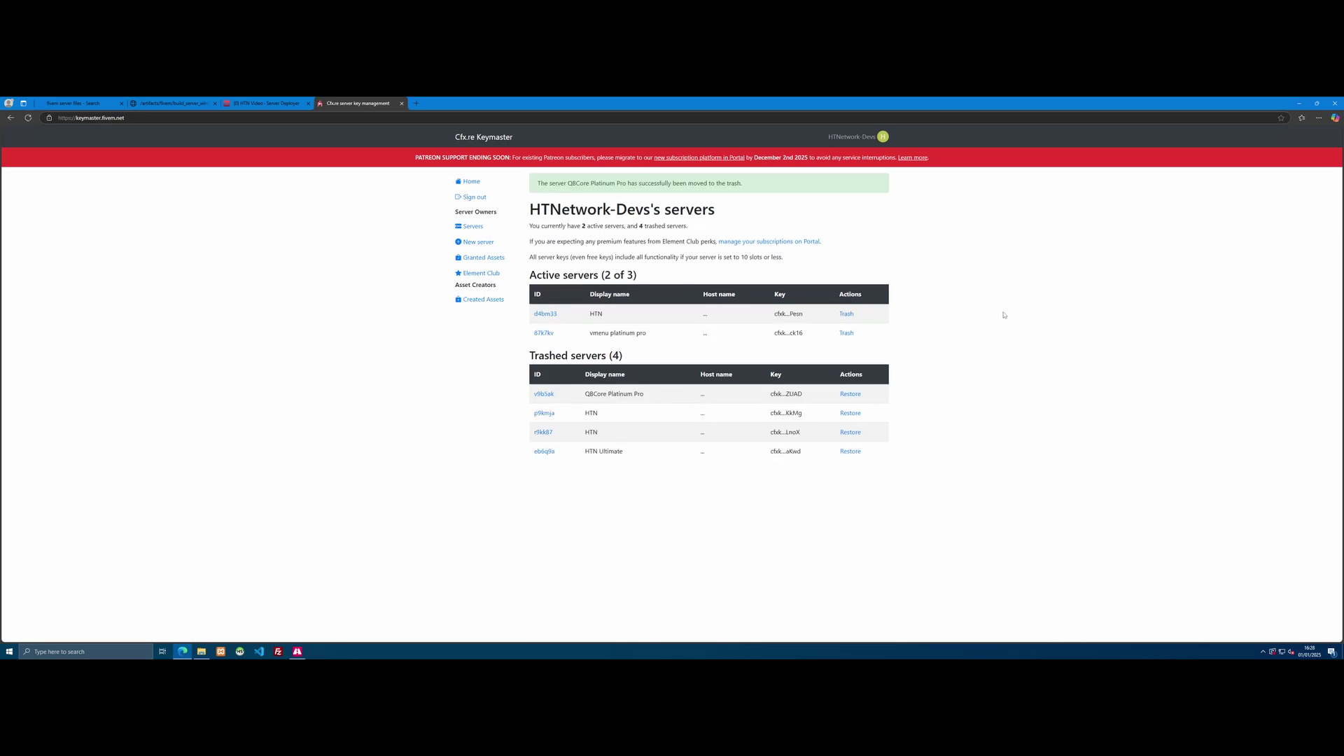
click(477, 248)
click(553, 216)
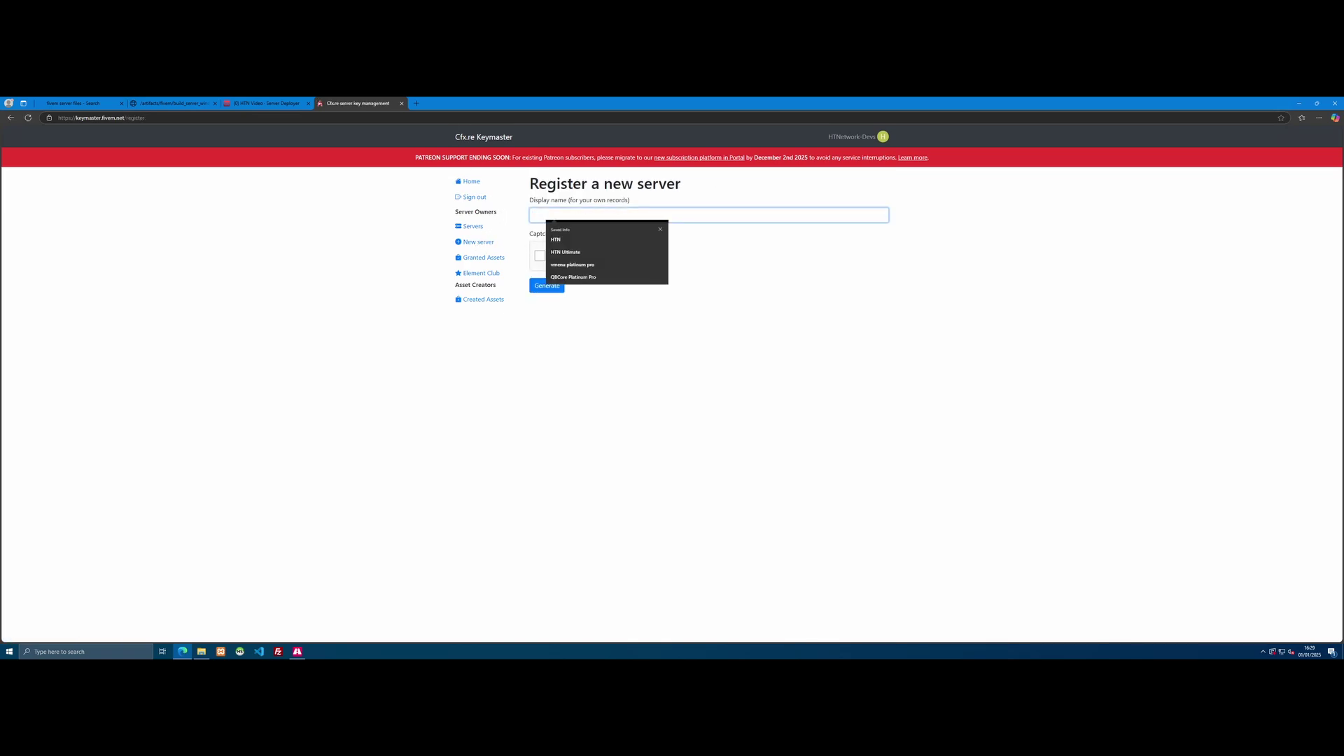
click(567, 239)
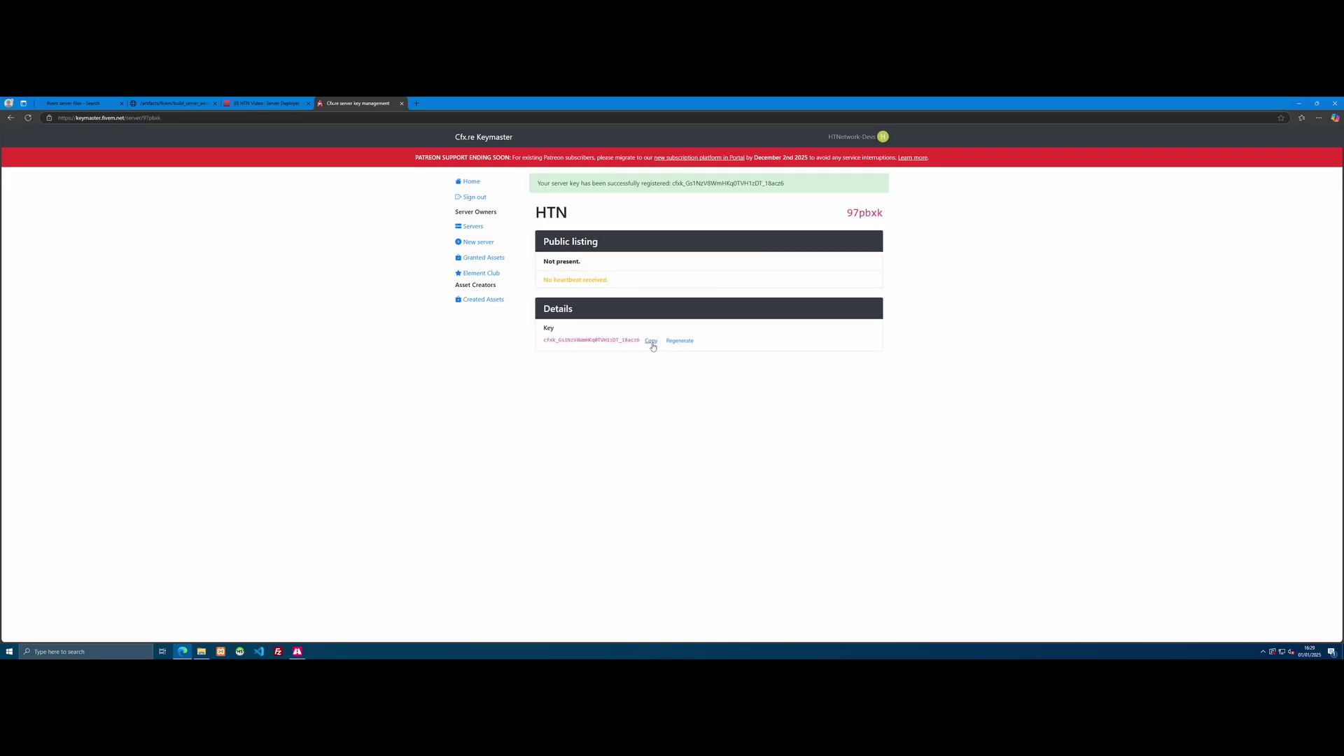
Step: Copy the new HTN server key and return to txAdmin's License Key field
click(651, 341)
click(302, 104)
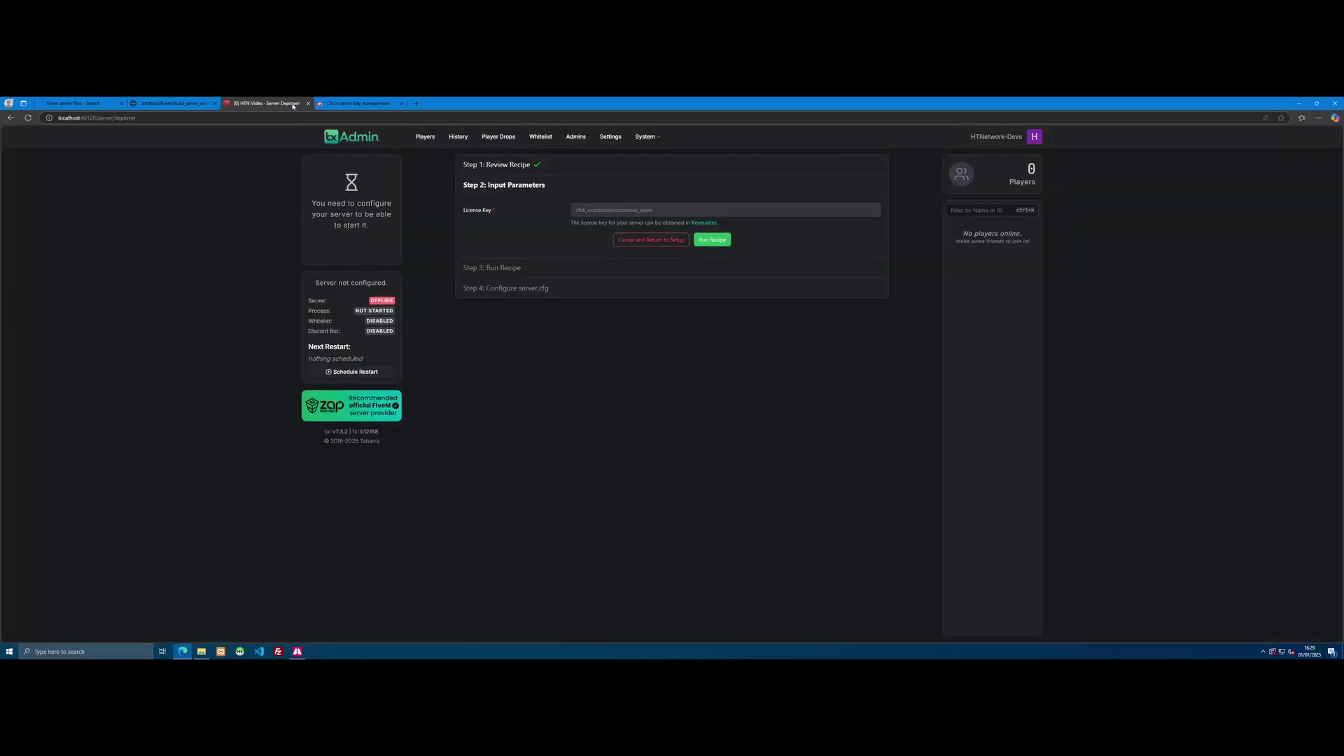
click(576, 210)
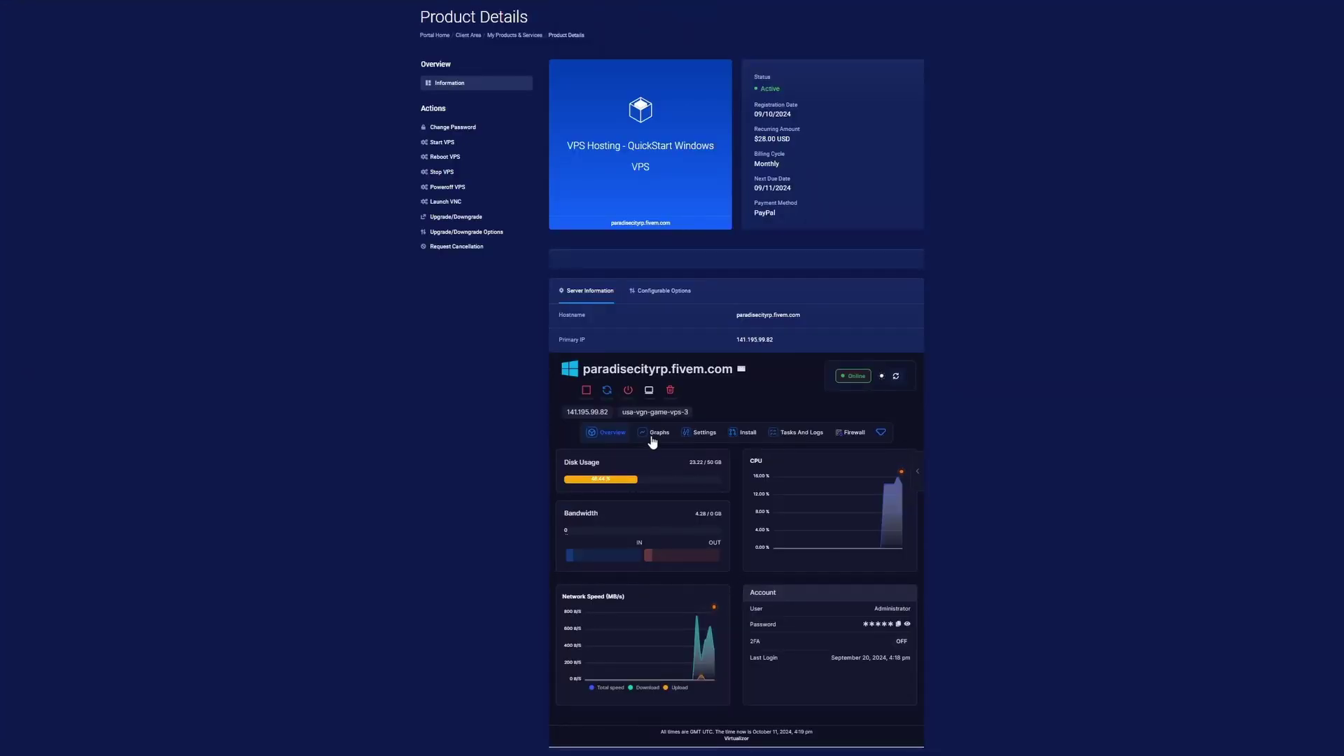
Step: Show the usage graphs on the HTNetwork VPS Product Details page
click(657, 433)
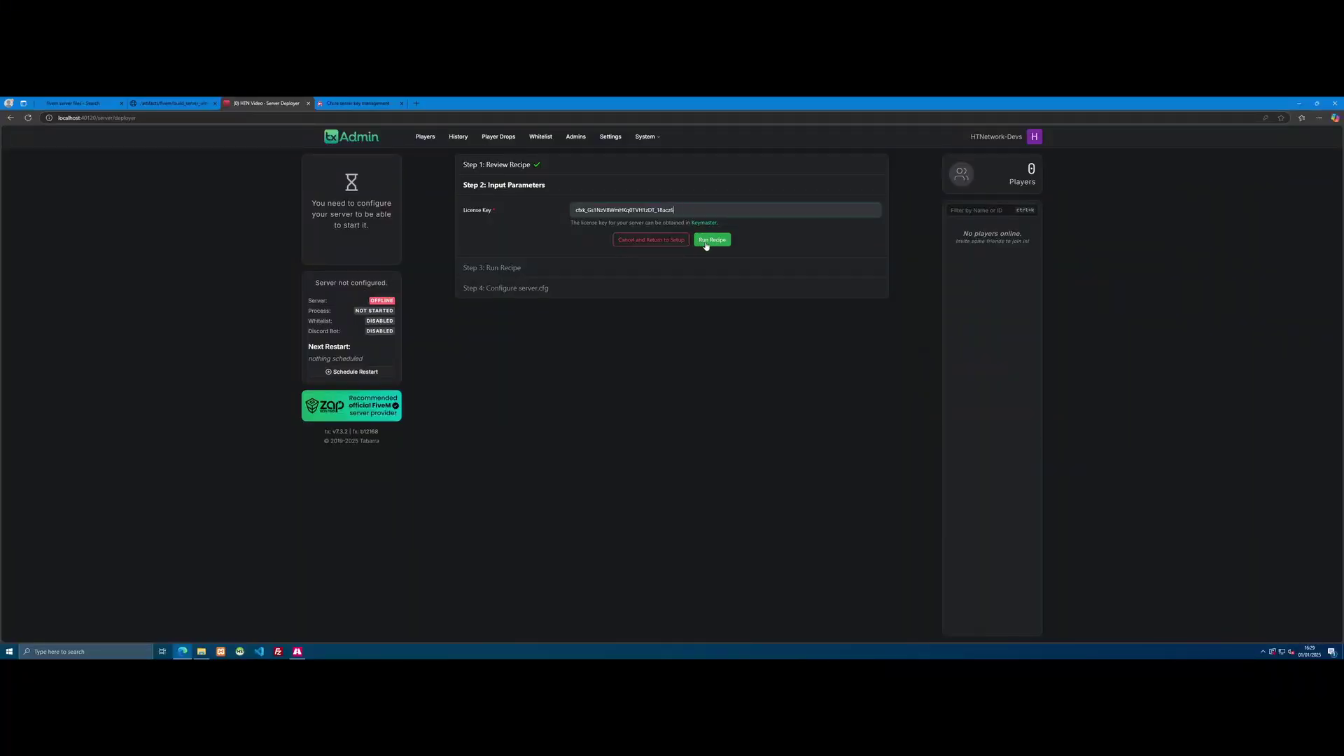
Step: Run the recipe with the licence key, close the deployed server folder window, and proceed to server.cfg
click(712, 240)
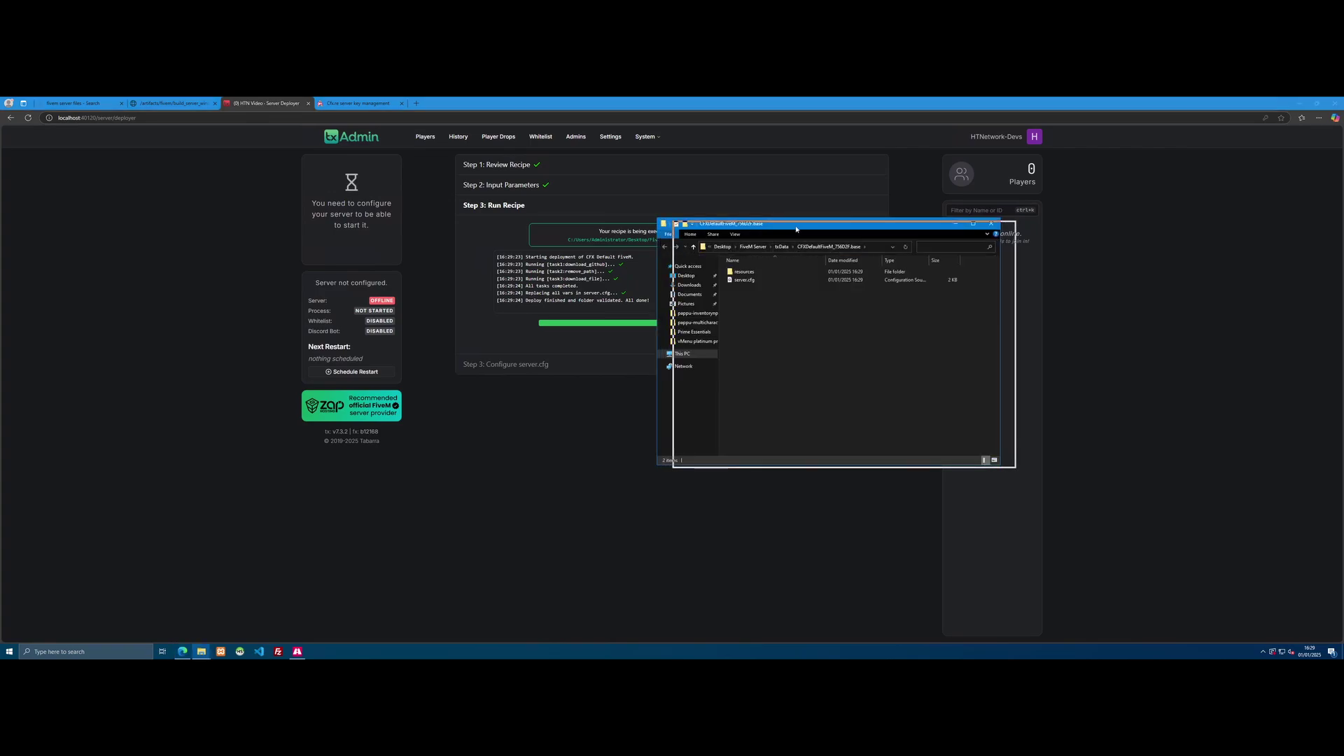
drag(775, 226, 1012, 226)
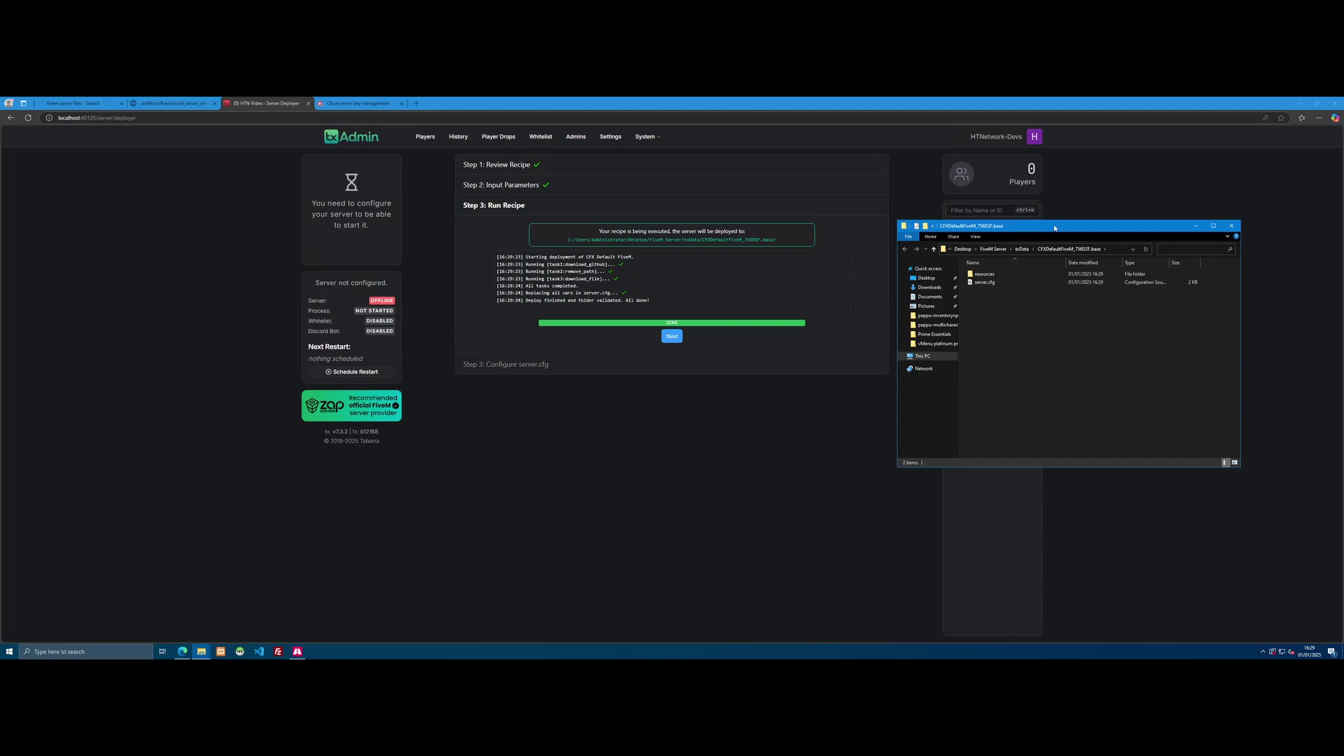
click(1232, 227)
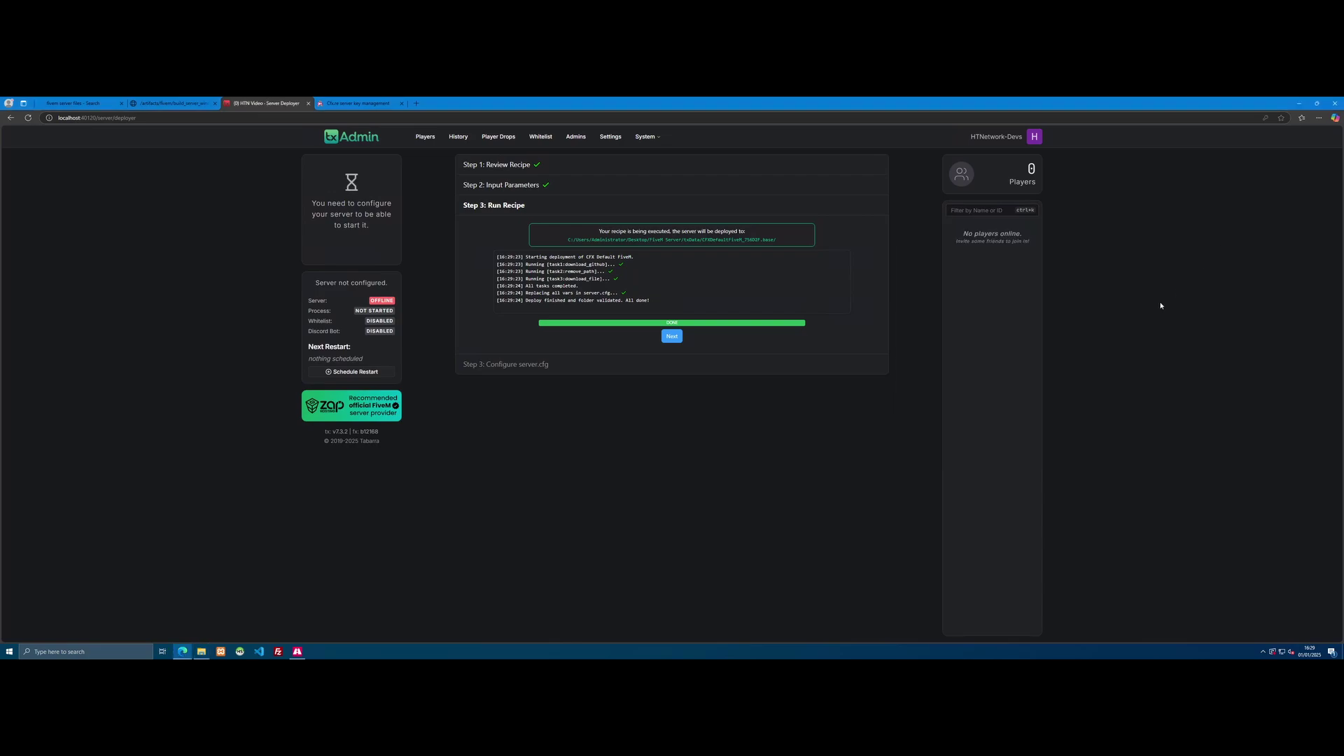
click(671, 337)
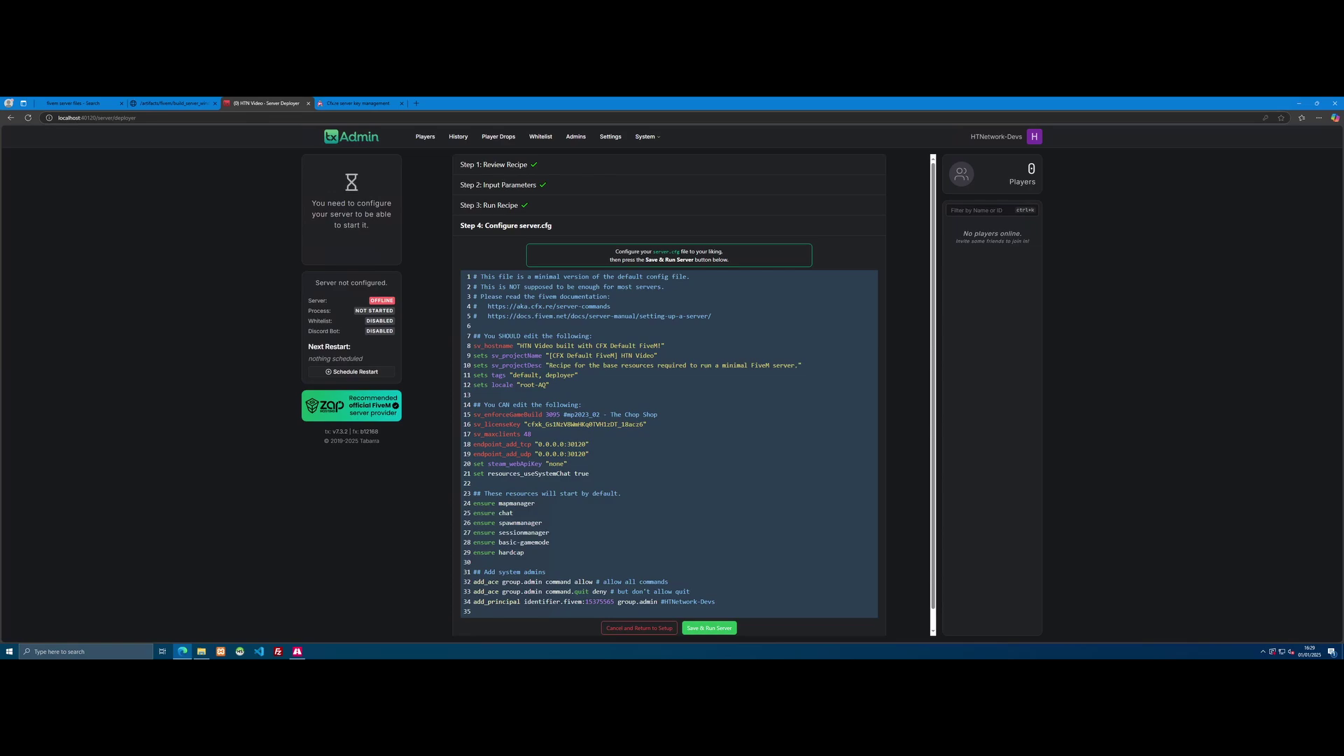
Step: Review the generated server.cfg, then save it and start the HTN Video server
scroll(668, 392, down, 1)
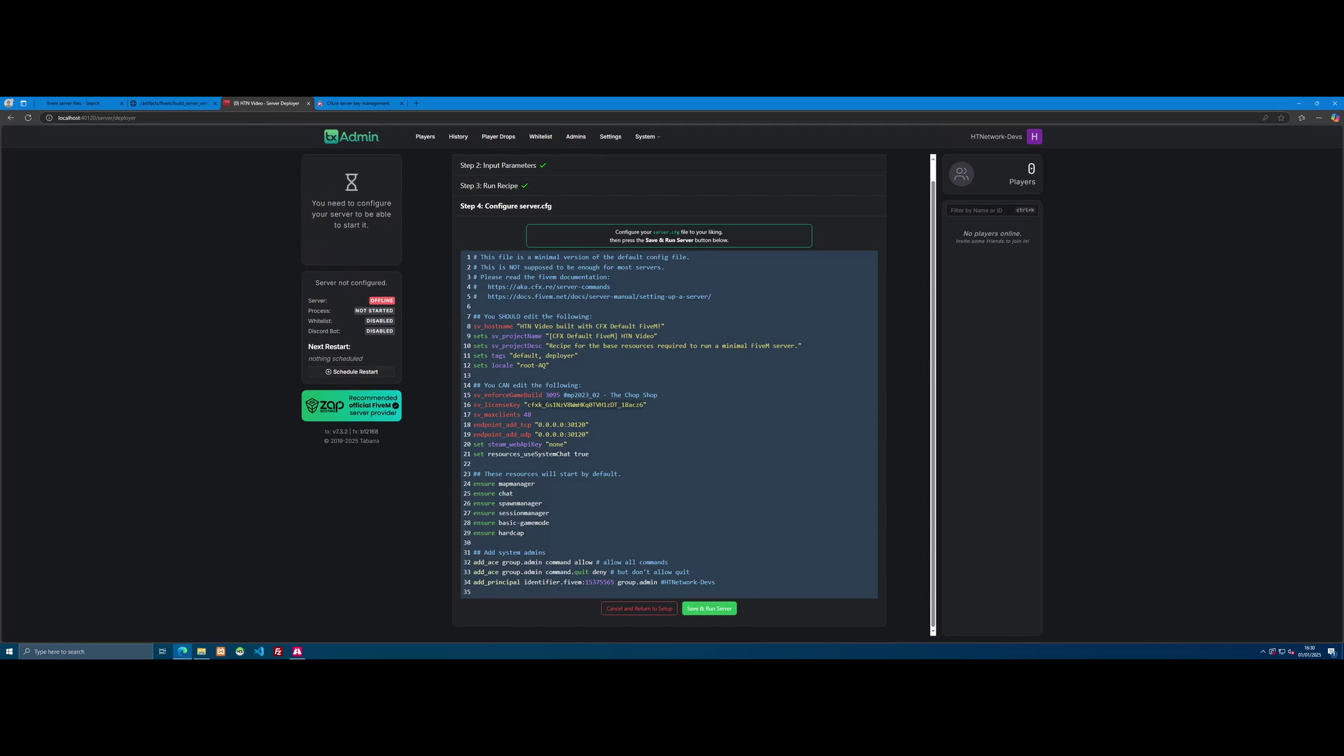
click(542, 503)
click(722, 610)
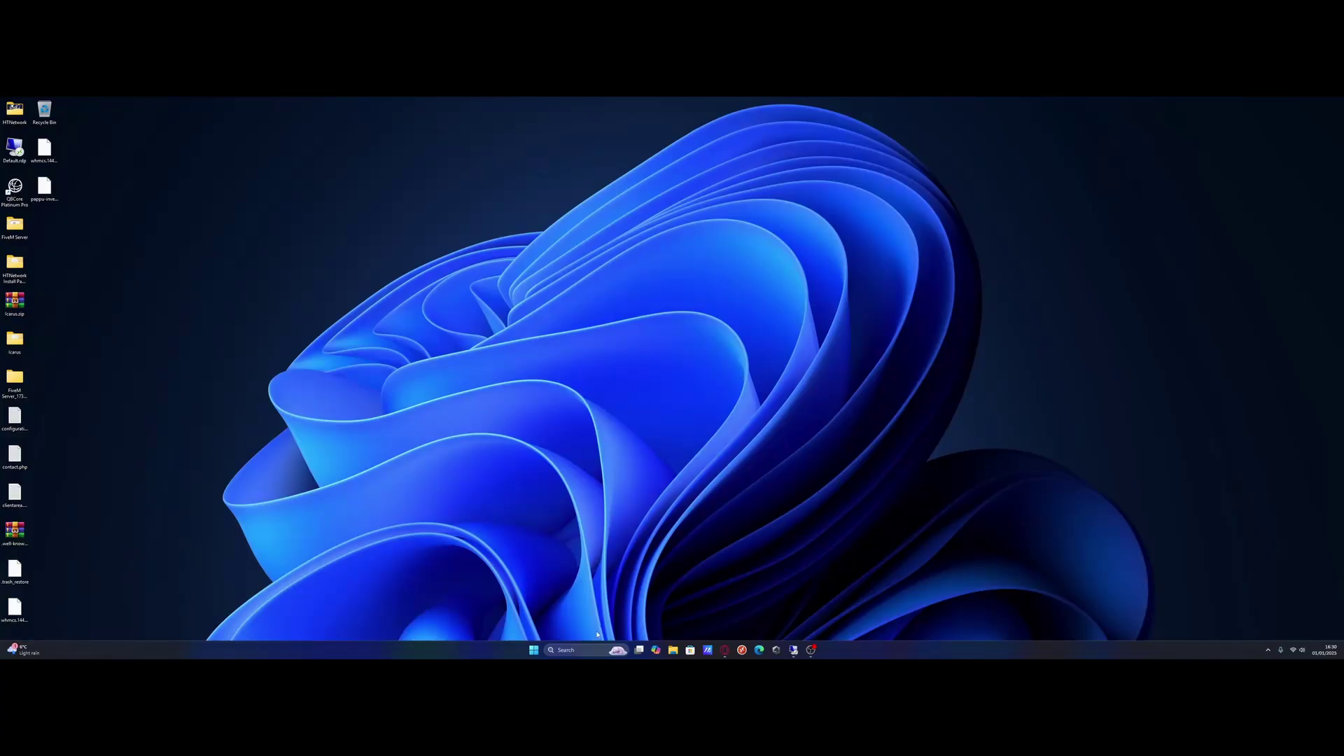
Step: Search Windows for 'fiveM' and launch the FiveM app
click(585, 650)
text(fiveM)
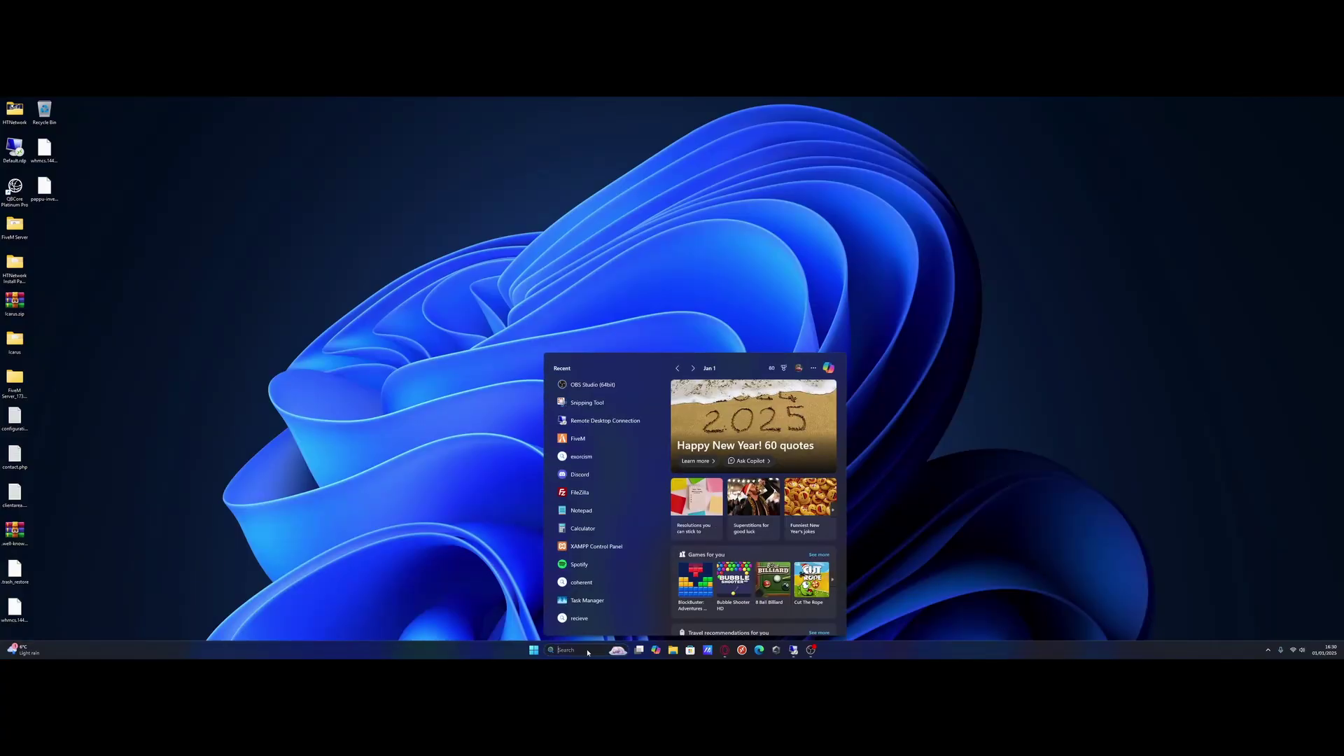
click(700, 465)
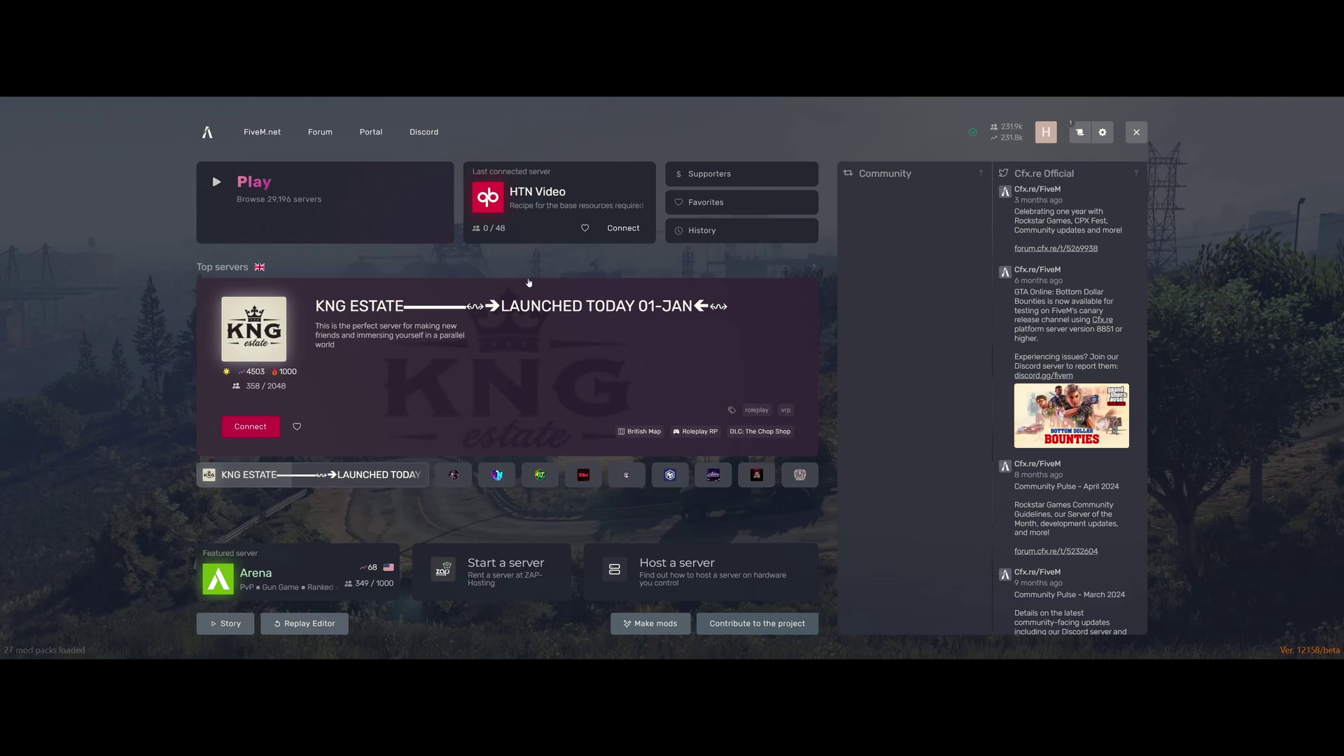
Step: In FiveM's F8 console, enter the command 'connect 51.77.226.28' to join the HTN server
key(F8)
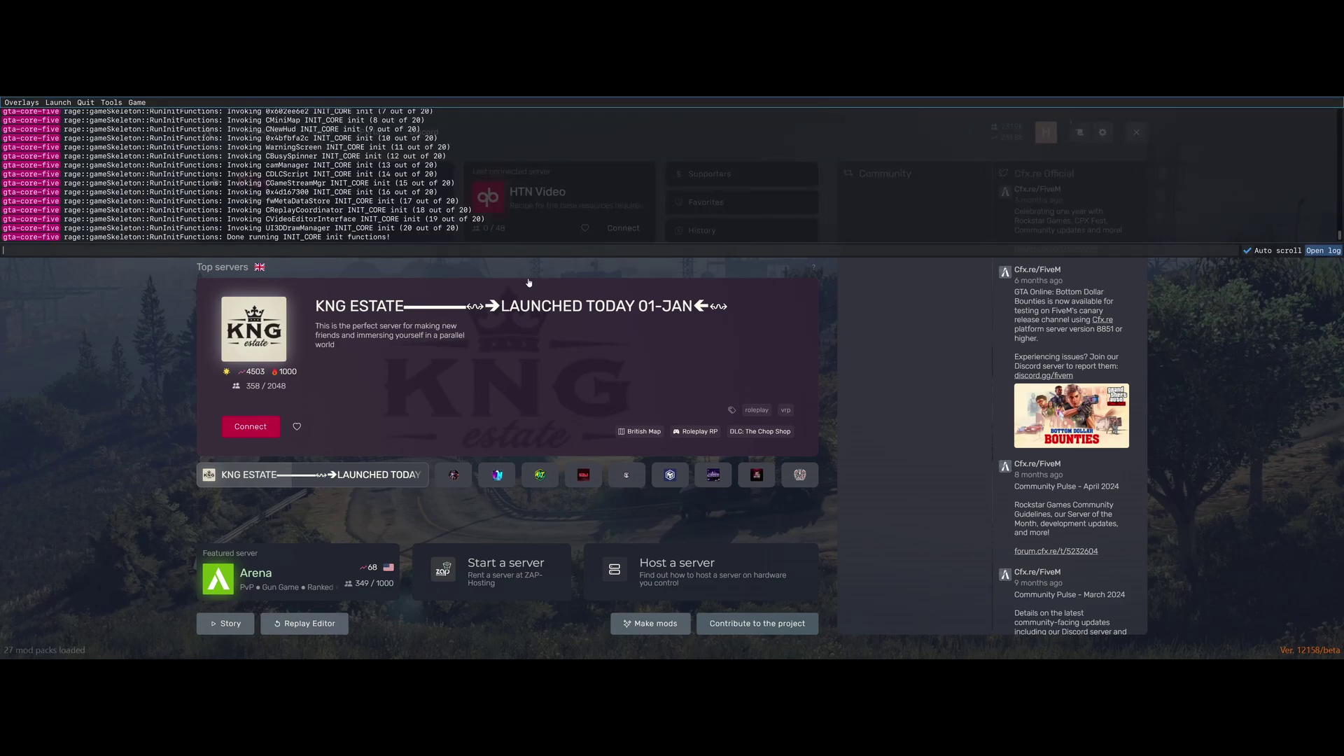
text(connect)
text(51.77.226.28)
key(BackSpace)
key(BackSpace)
key(BackSpace)
key(BackSpace)
key(BackSpace)
key(BackSpace)
key(BackSpace)
key(BackSpace)
key(BackSpace)
key(BackSpace)
key(BackSpace)
key(BackSpace)
text(localhos)
key(BackSpace)
key(BackSpace)
key(BackSpace)
key(BackSpace)
key(BackSpace)
key(BackSpace)
key(BackSpace)
key(BackSpace)
key(BackSpace)
text(51.77.226.28)
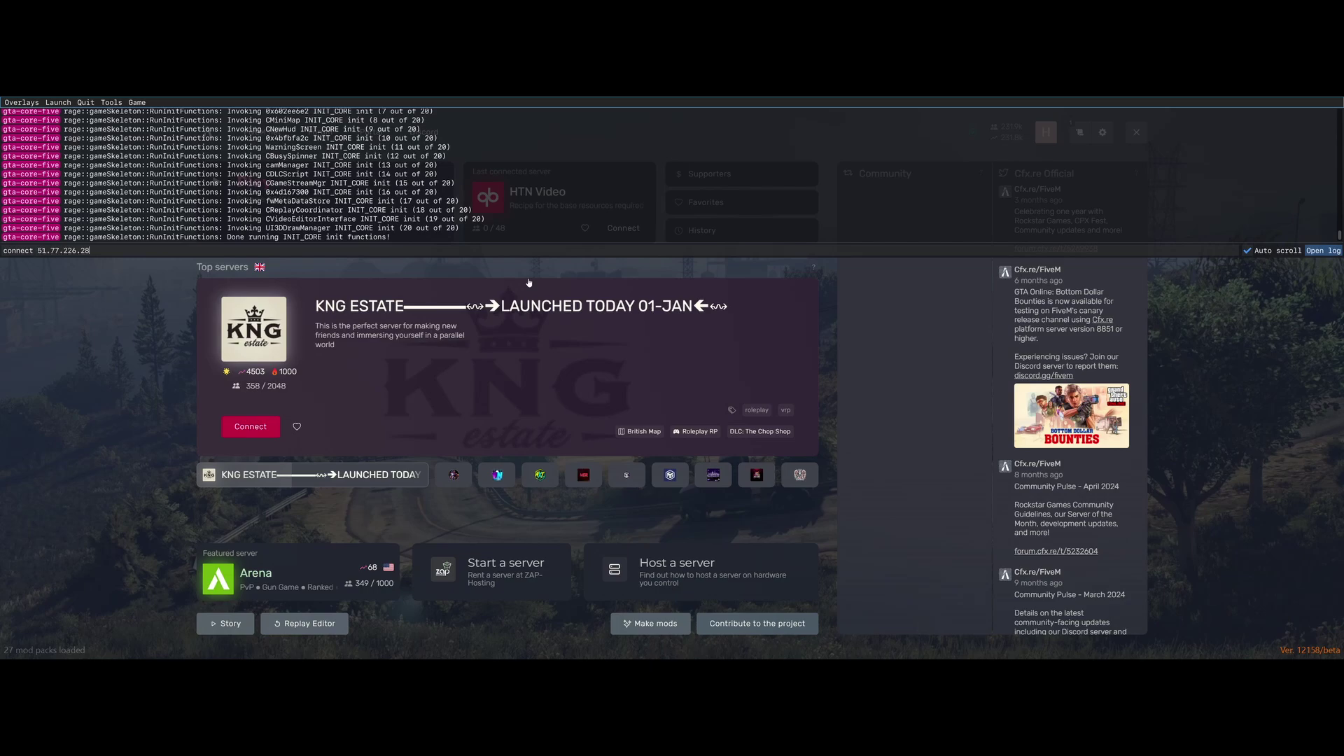